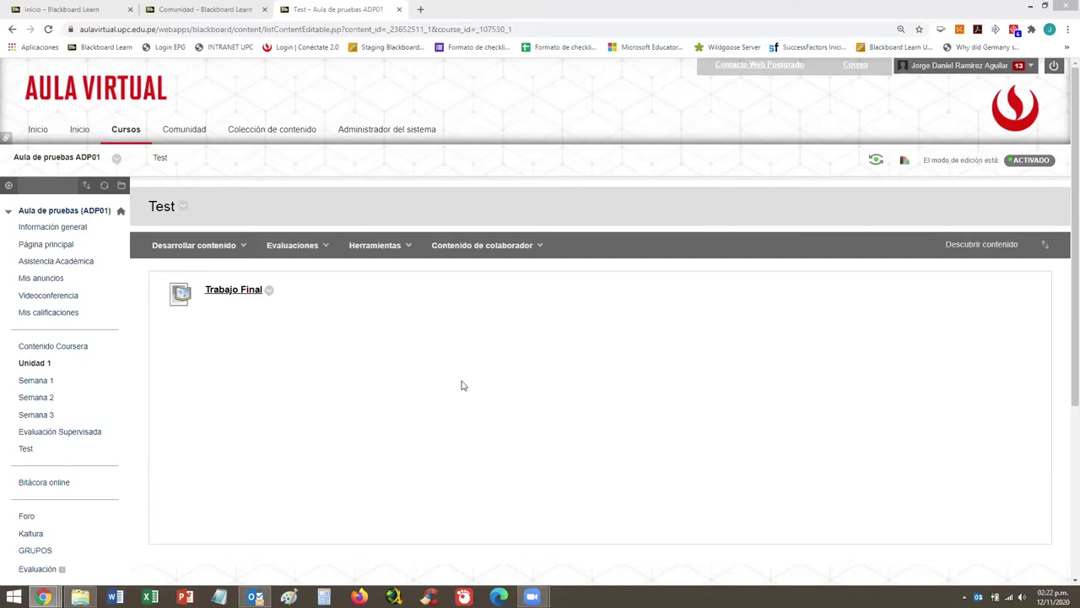
Open the Trabajo Final activity for editing and go to its Calificación section
left_click(292, 245)
left_click(269, 291)
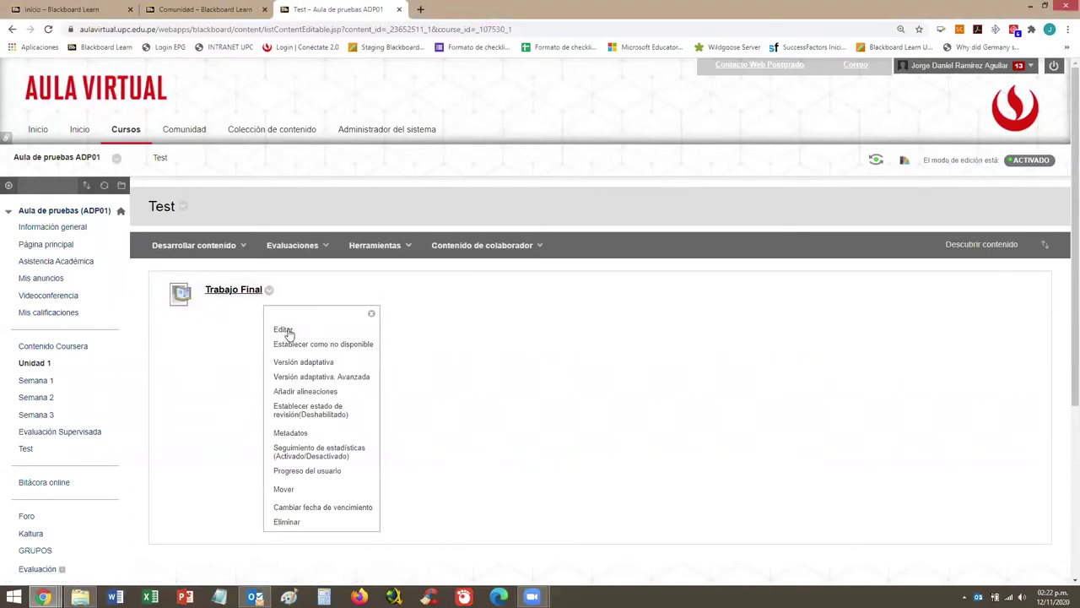
left_click(287, 330)
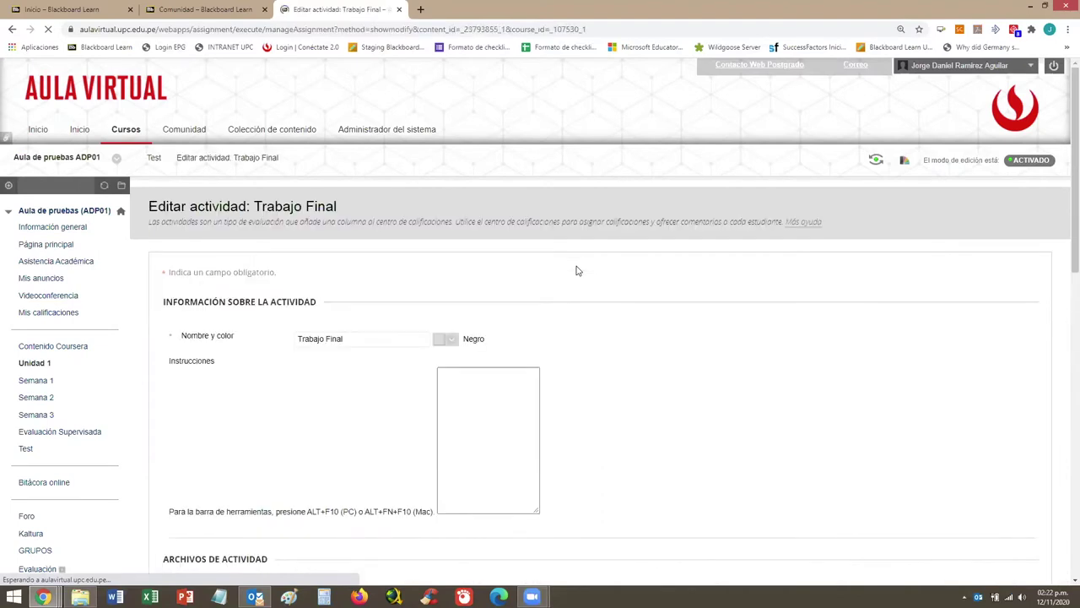
scroll(707, 294, "down", 5)
scroll(707, 294, "down", 3)
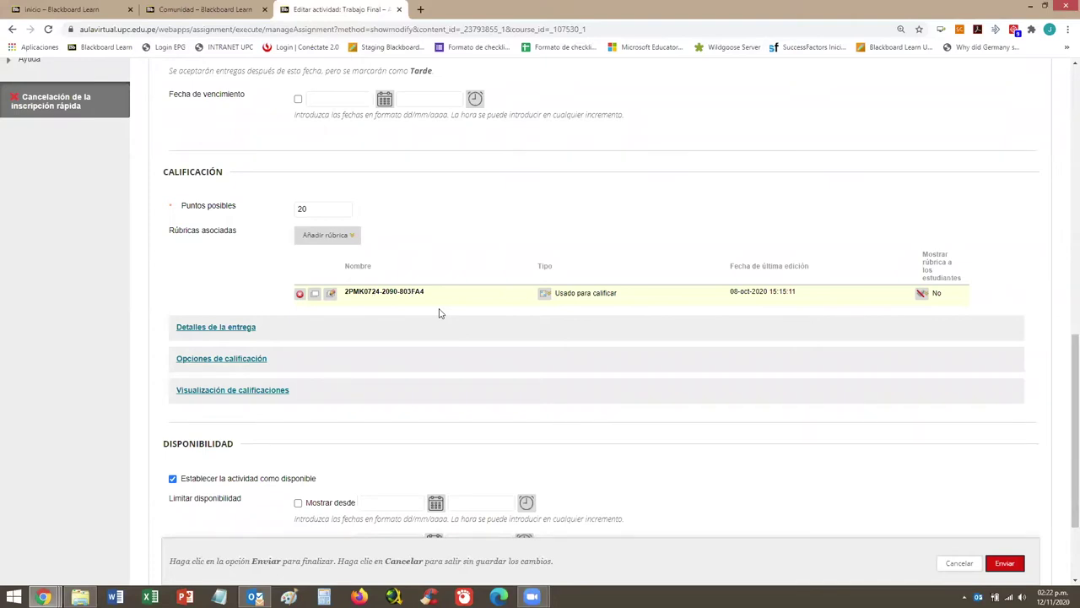
left_click(314, 295)
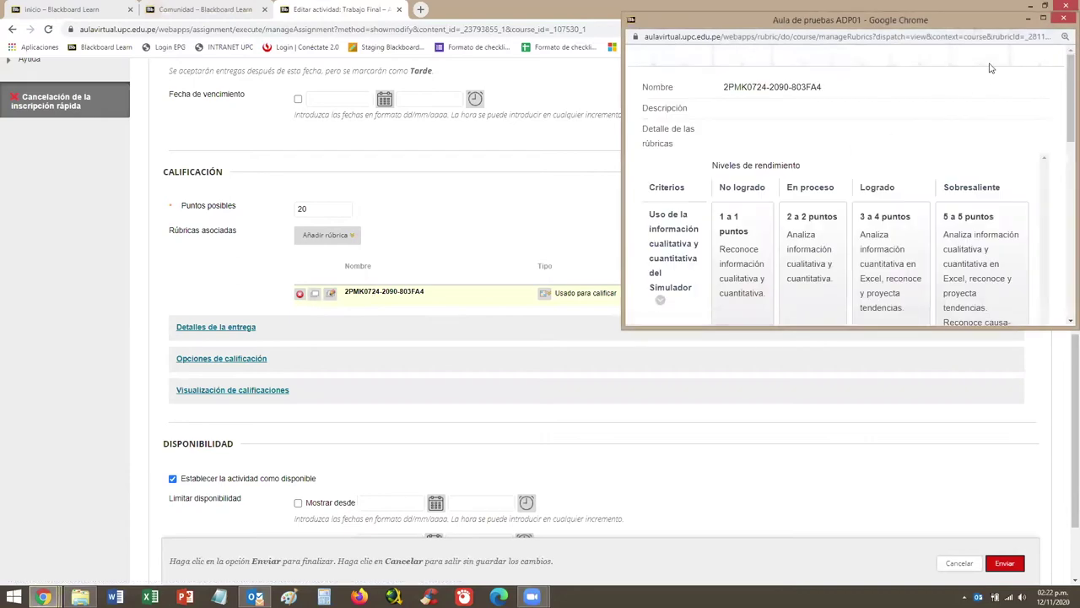
left_click(1045, 18)
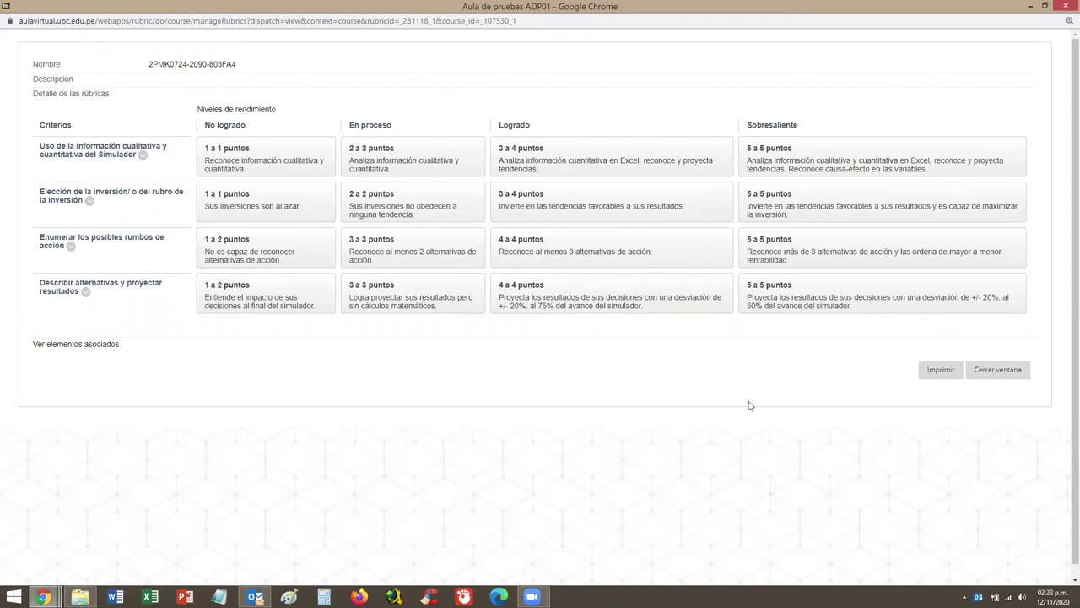
left_click(999, 372)
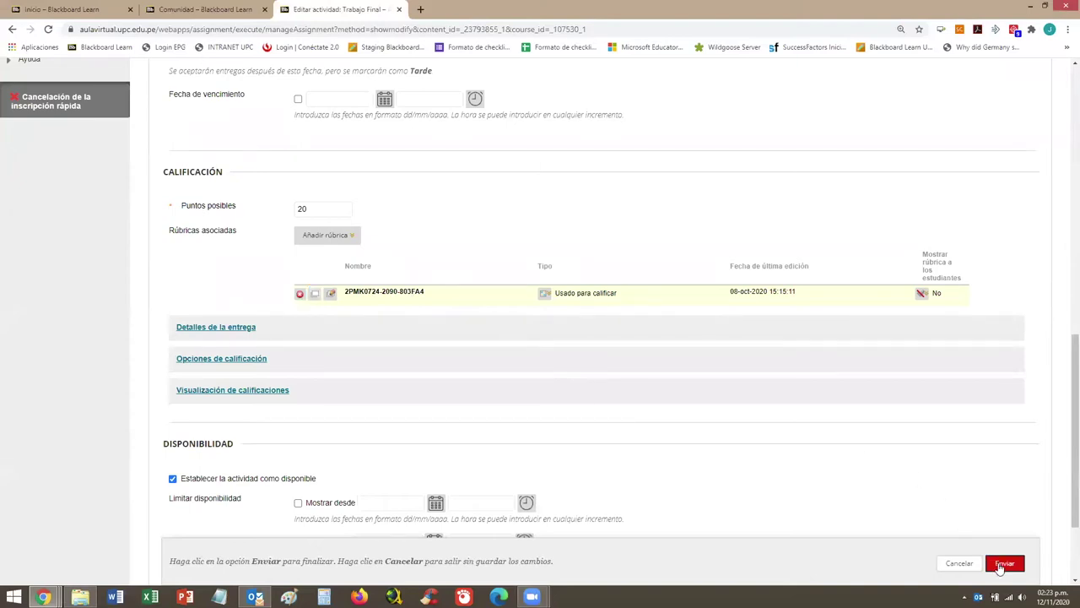
left_click(956, 564)
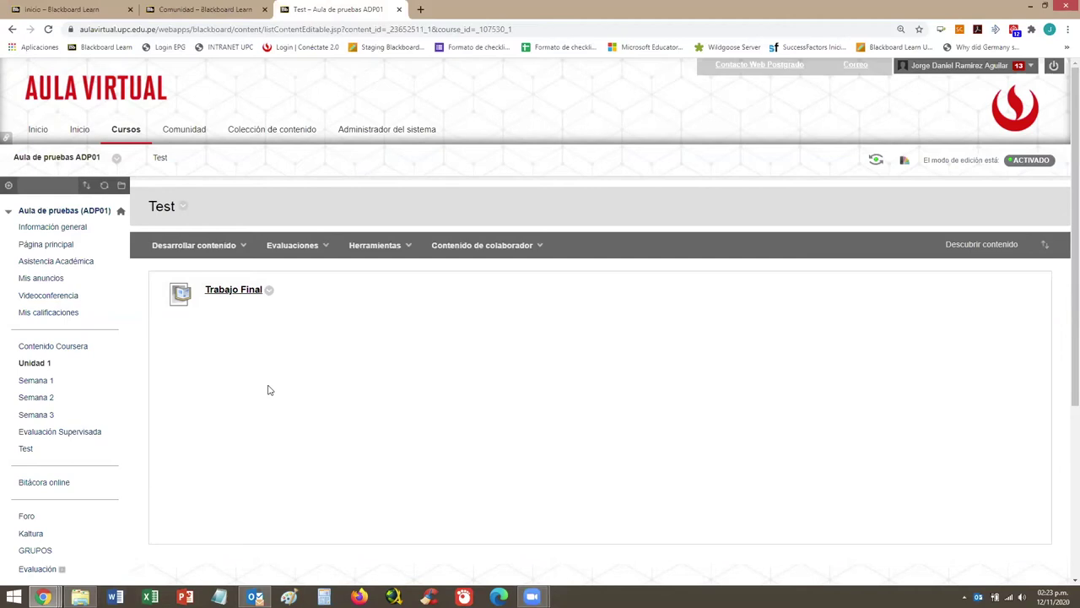
Open the course's Necesita calificación list from the Centro de calificaciones
scroll(269, 389, "down", 3)
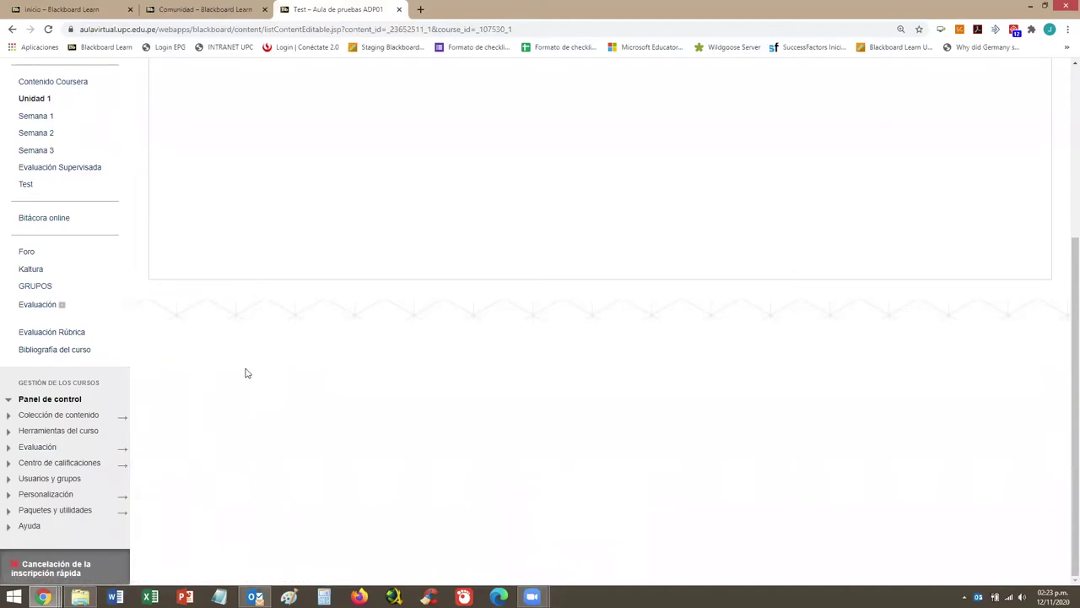
left_click(81, 463)
scroll(245, 366, "down", 1)
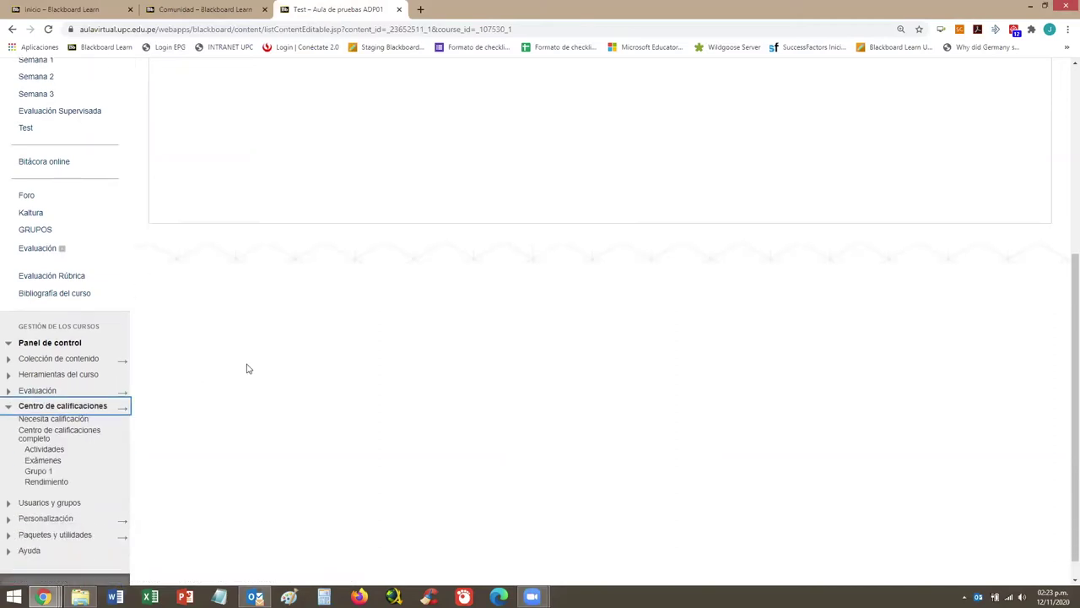
left_click(53, 419)
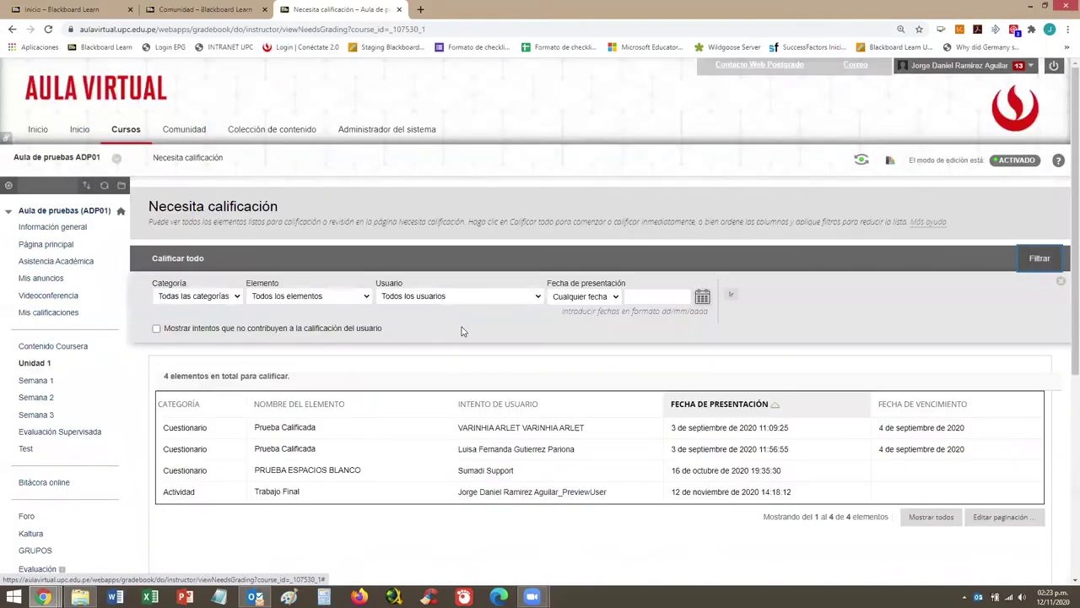
Open the preview user's Trabajo Final attempt for grading
scroll(456, 329, "down", 1)
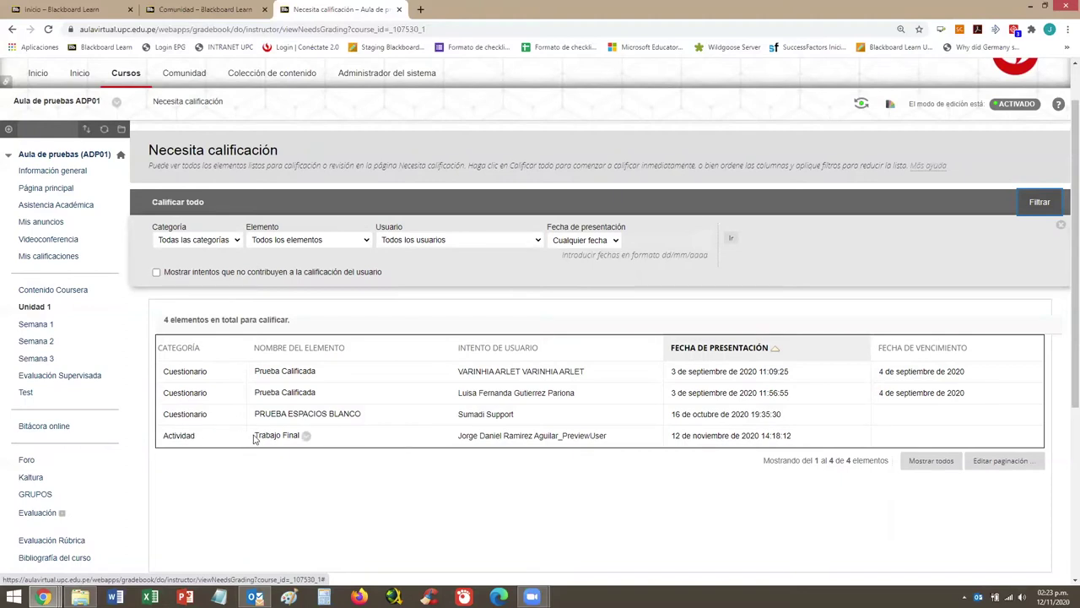
left_click_drag(255, 435, 291, 433)
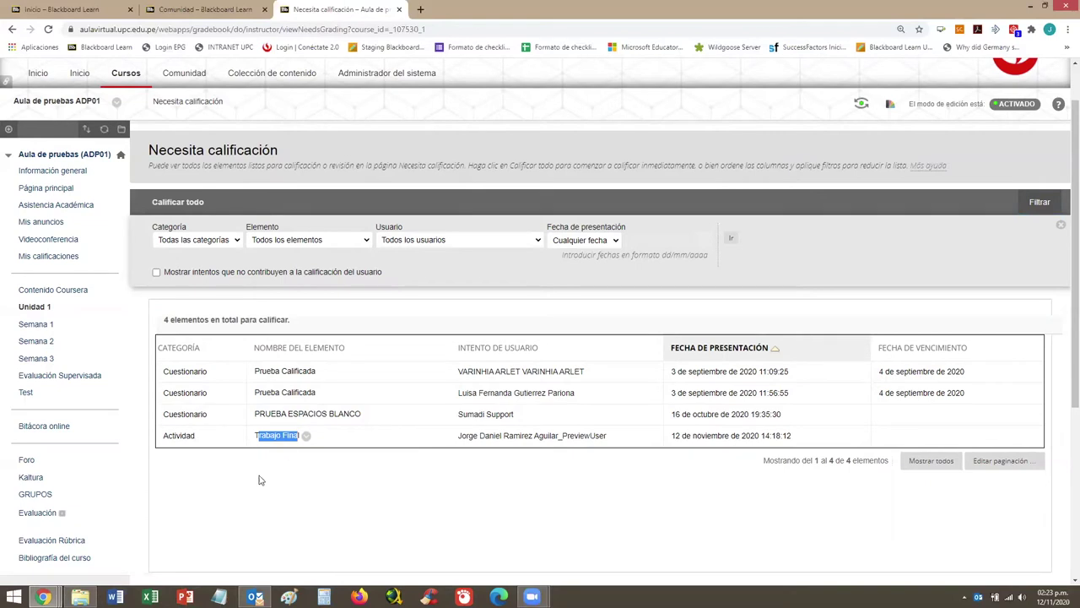
left_click(358, 512)
left_click(503, 440)
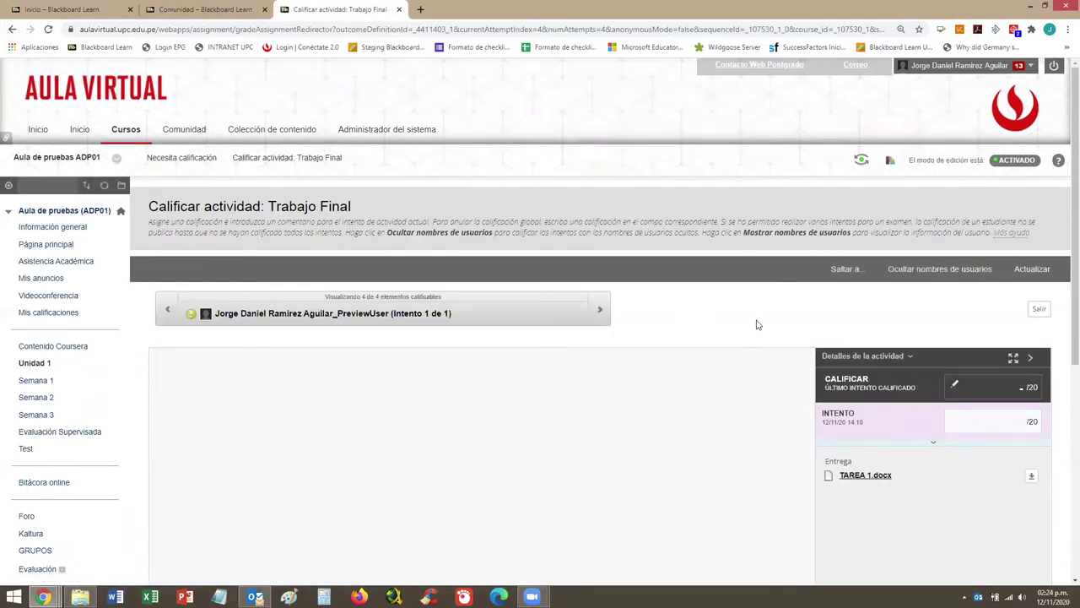
Expand the attempt's grading details so the rubric and the student comment box are available
scroll(756, 324, "down", 2)
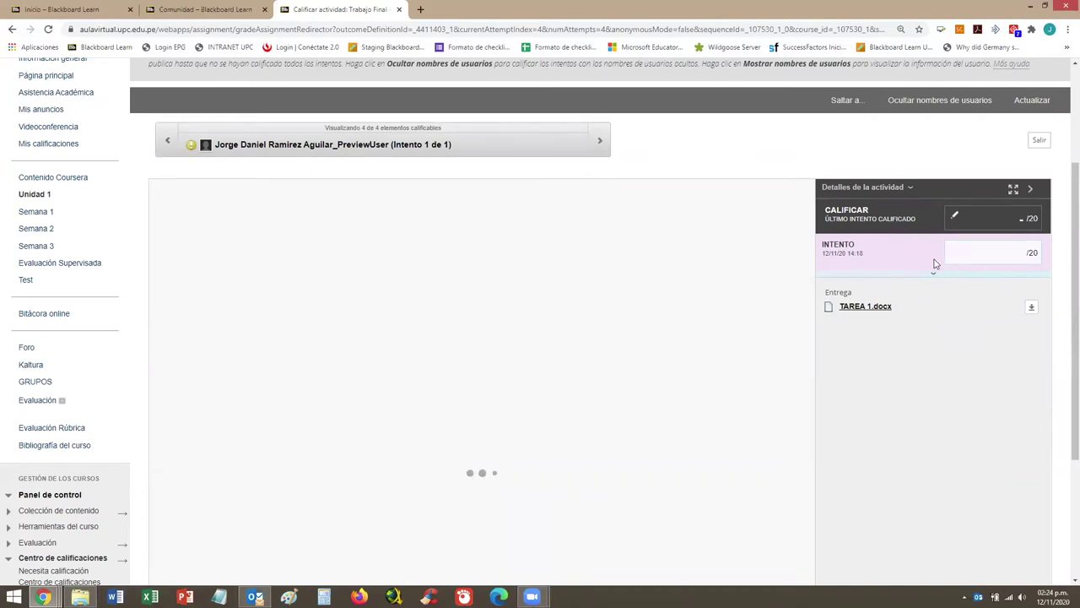
left_click(993, 249)
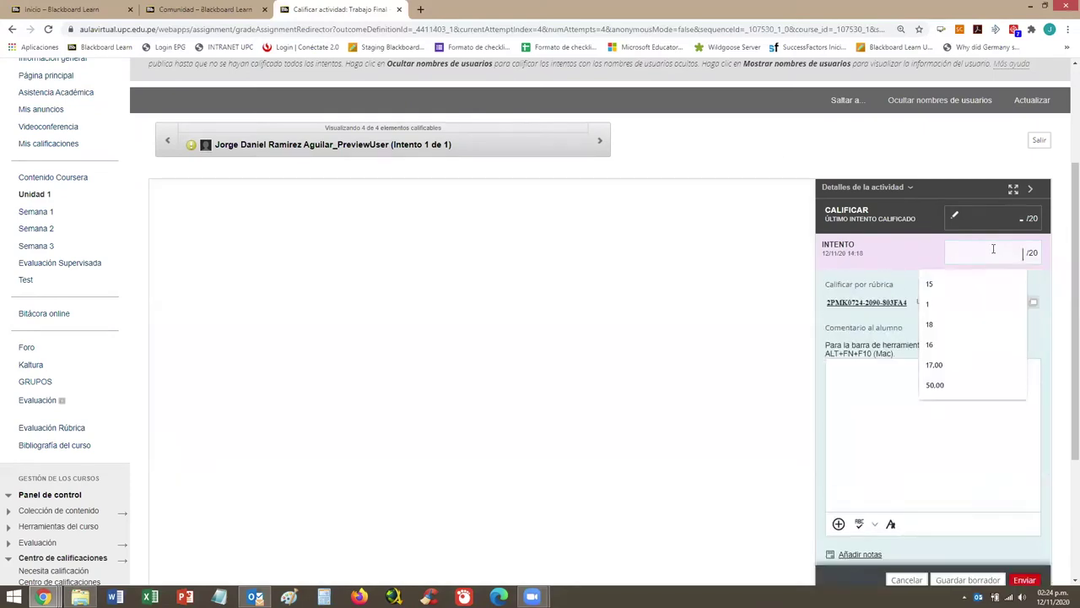
left_click(908, 253)
scroll(1021, 302, "down", 1)
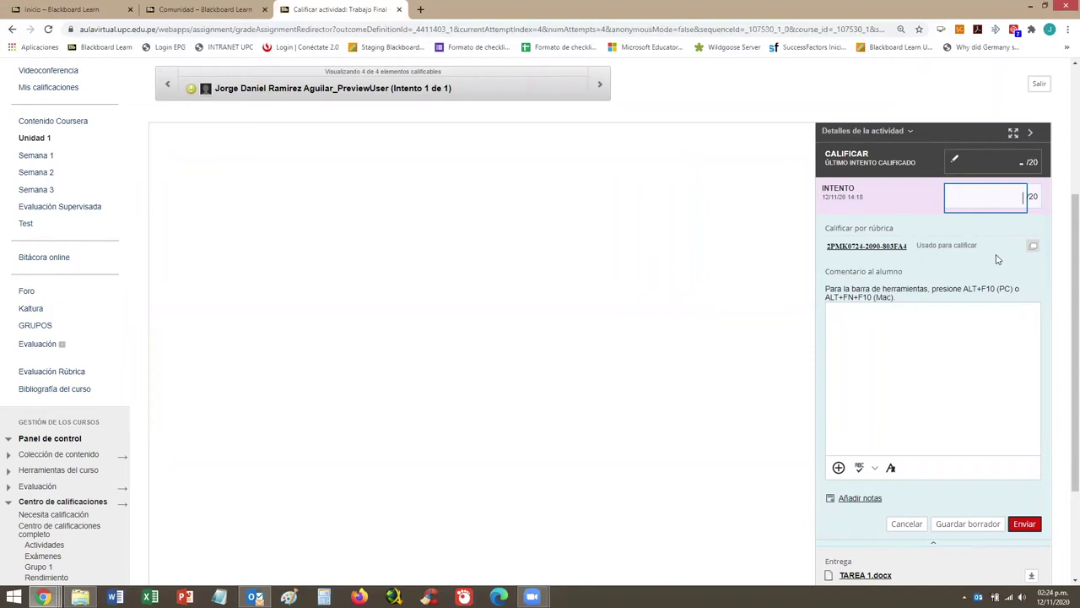
left_click(1007, 196)
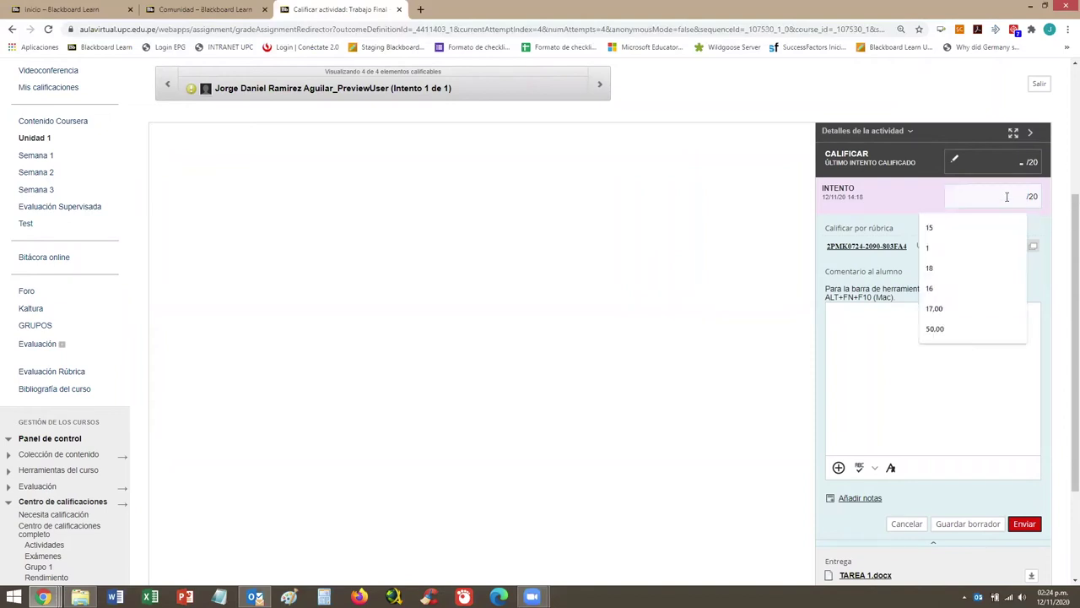
type("18")
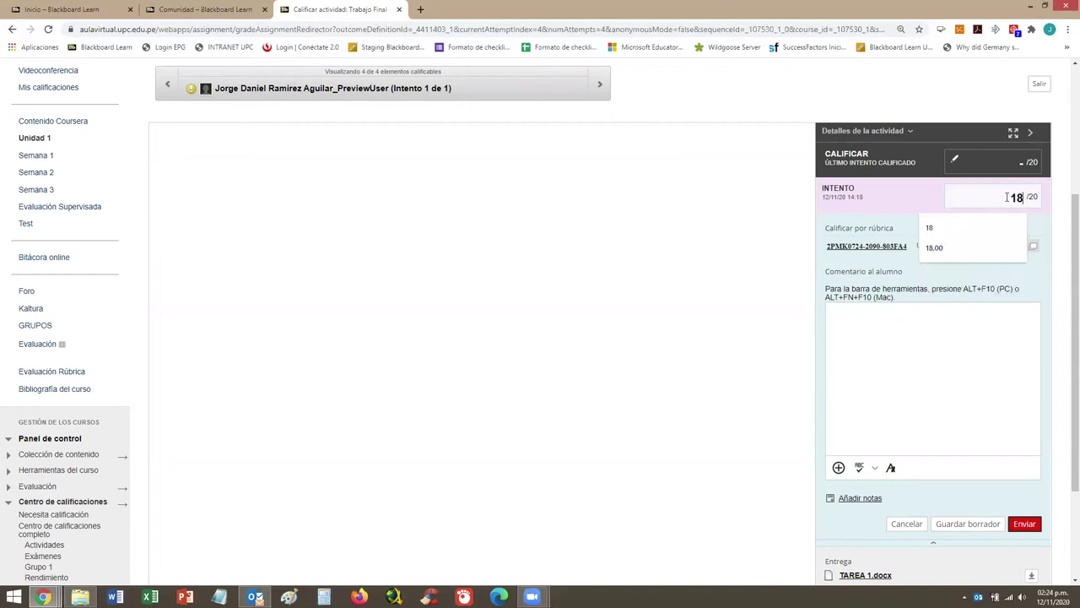
left_click(913, 191)
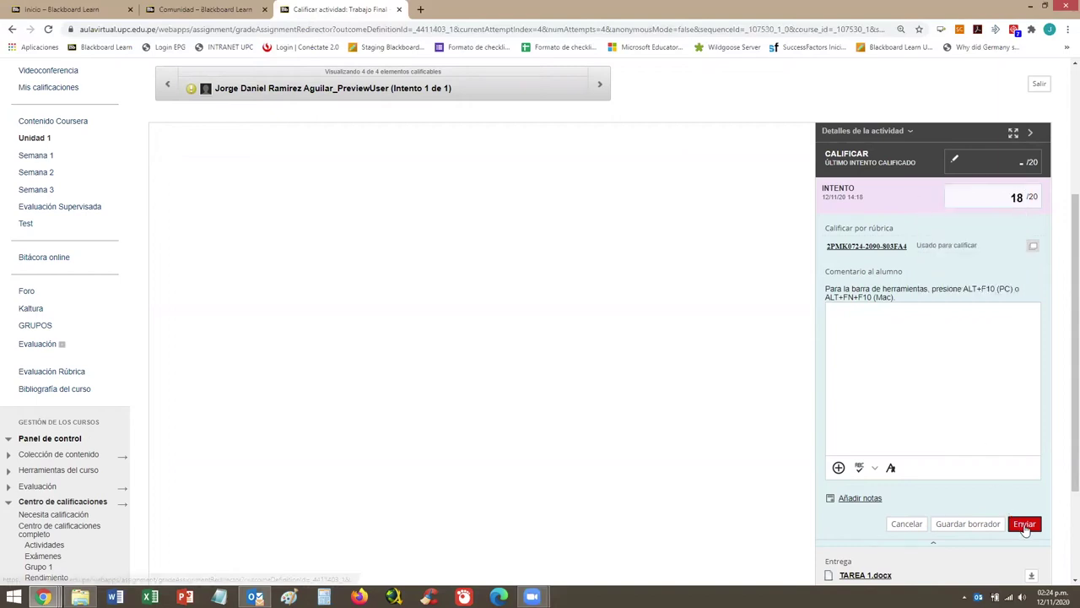
double_click(1016, 197)
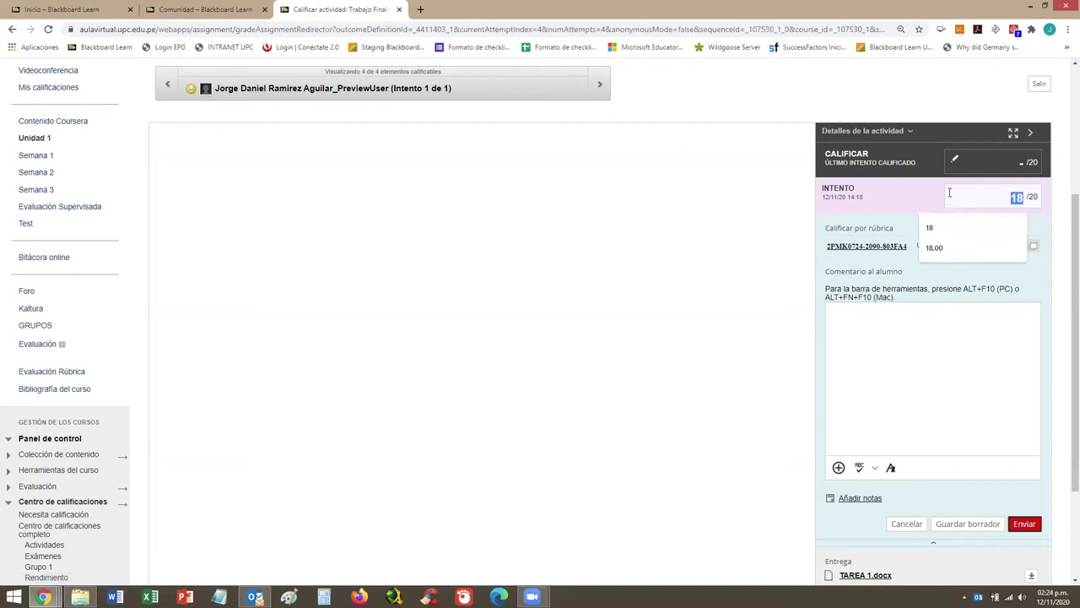
key("BackSpace")
left_click(918, 190)
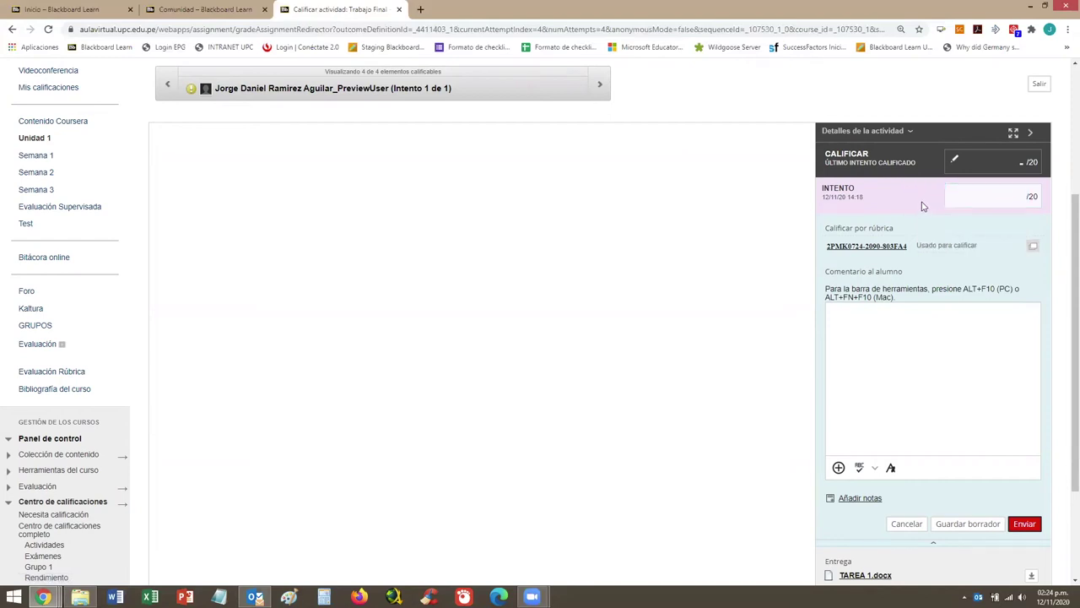
Download the submitted file TAREA 1.docx from the attempt, accepting the prompt about leaving the site
scroll(794, 233, "down", 1)
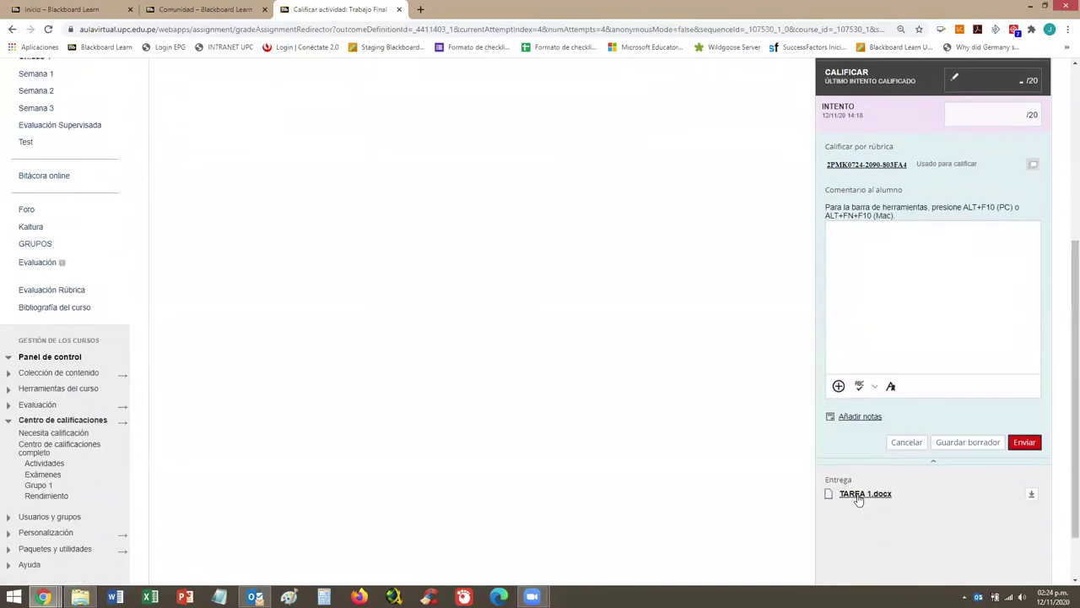
left_click(1032, 495)
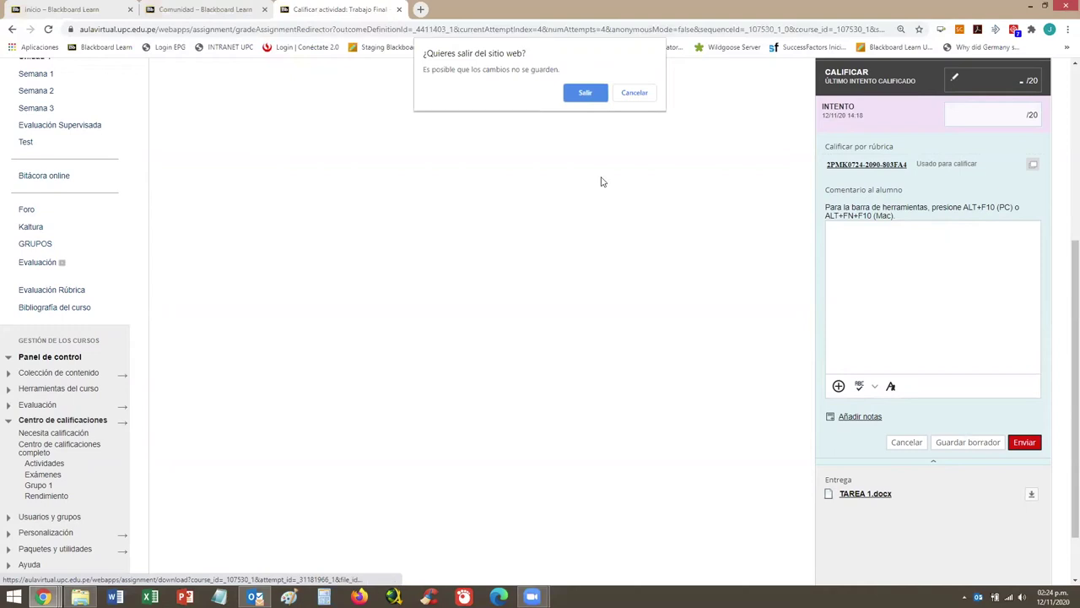
left_click(577, 95)
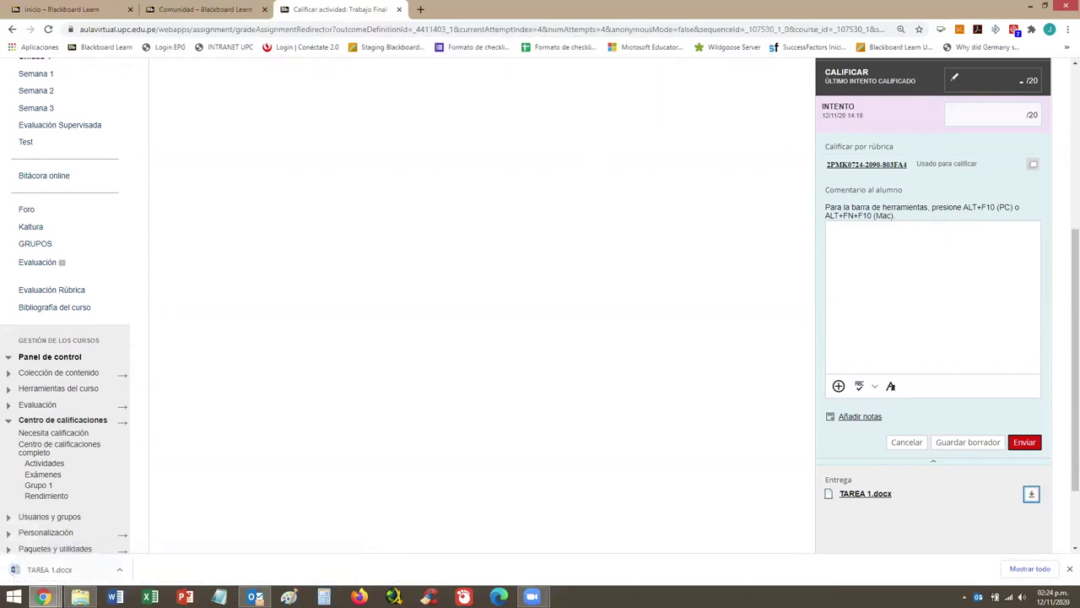
Open the downloaded TAREA 1.docx in Word with editing enabled, look through its pages, and close it
left_click(51, 571)
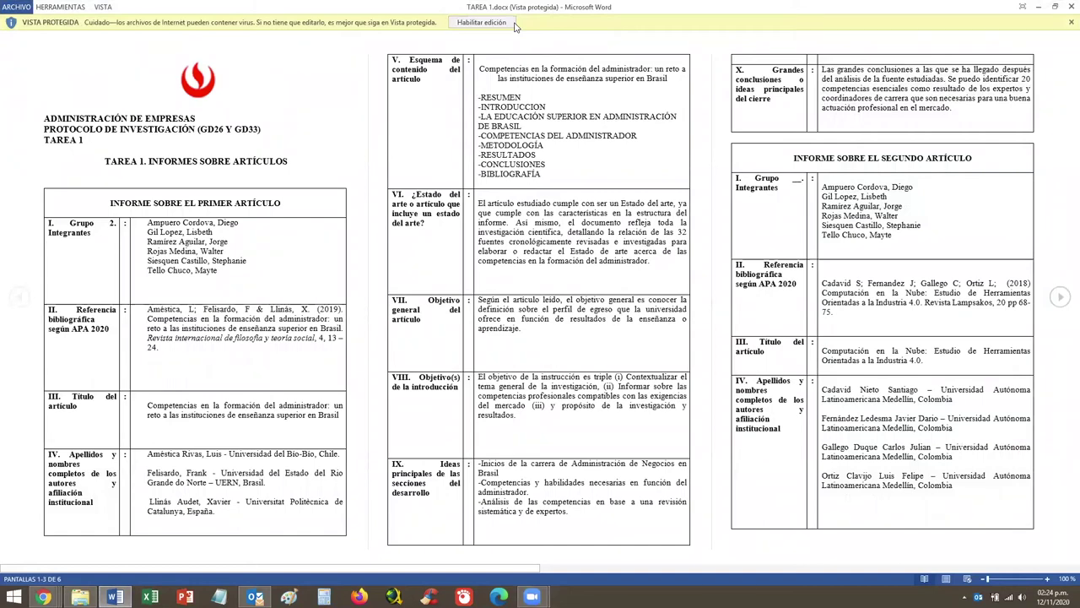
left_click(510, 23)
scroll(591, 396, "down", 10)
scroll(589, 403, "down", 10)
scroll(589, 403, "up", 8)
scroll(589, 403, "down", 1)
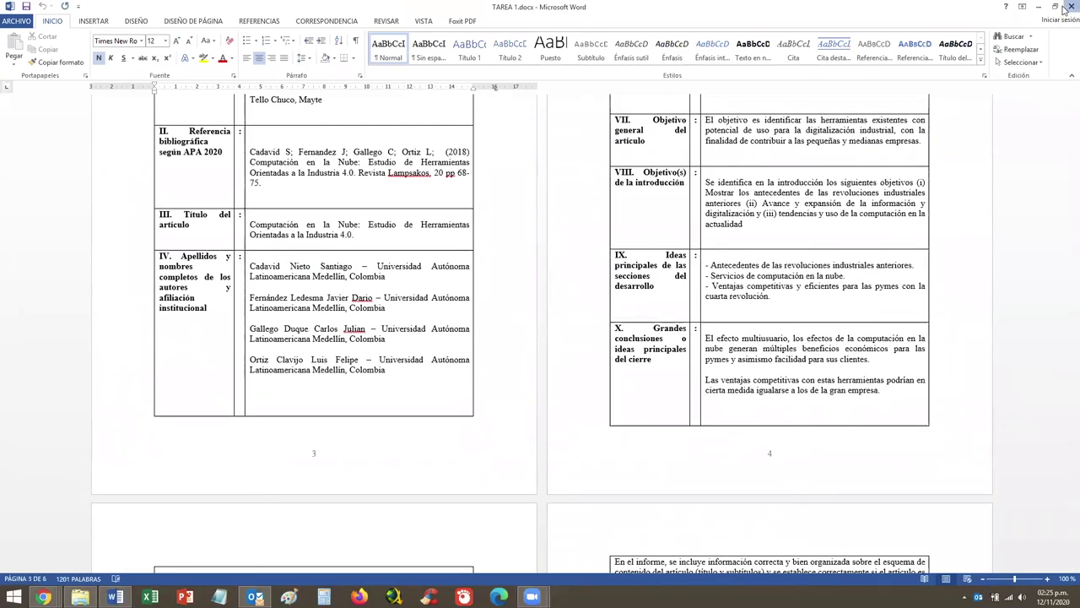
left_click(1068, 7)
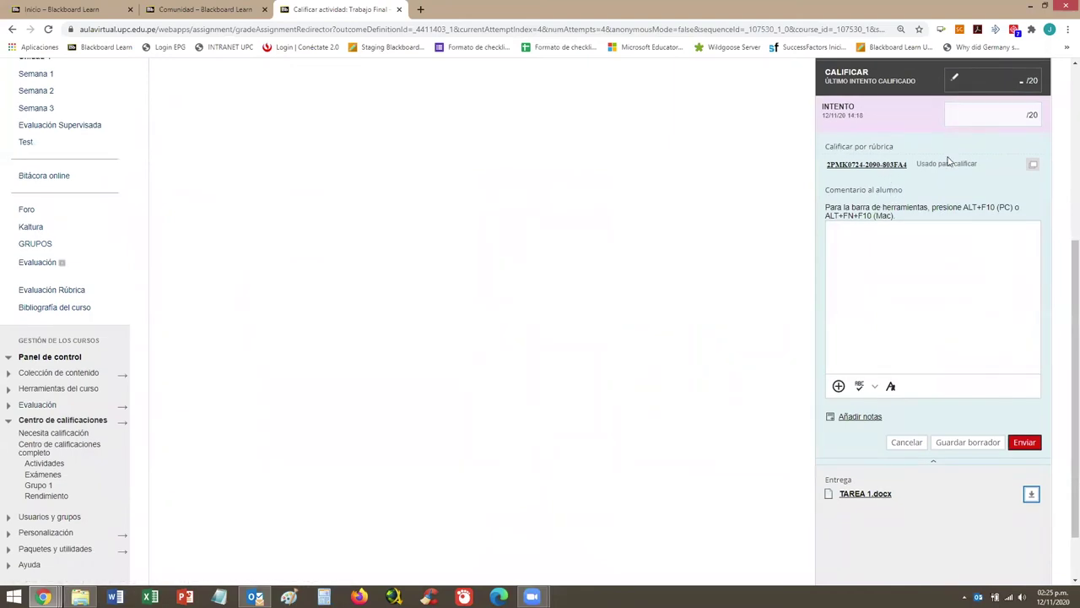
left_click(880, 165)
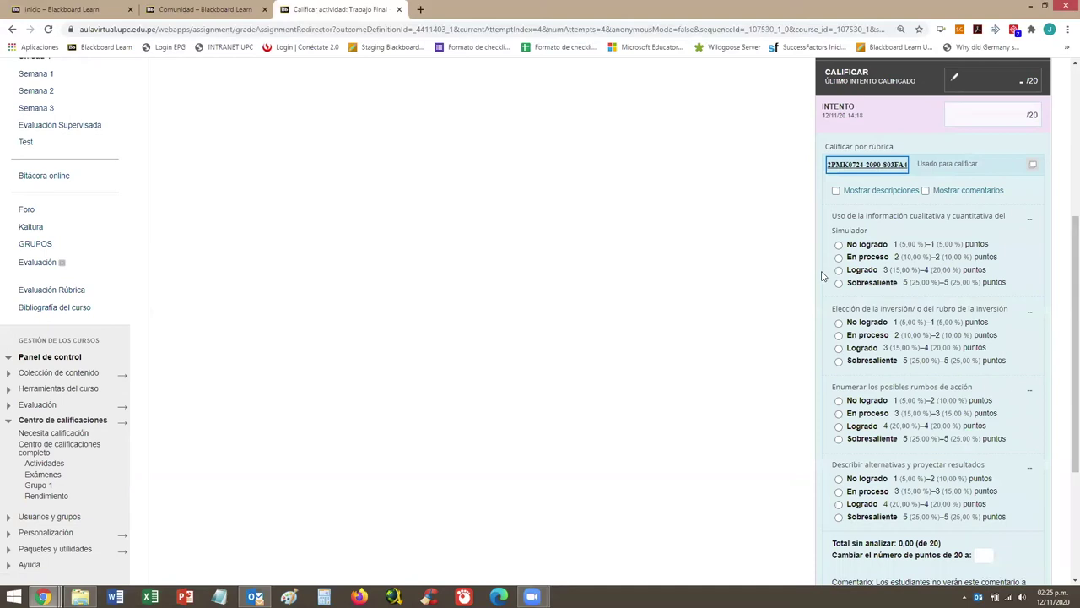
scroll(842, 301, "down", 2)
scroll(842, 301, "up", 1)
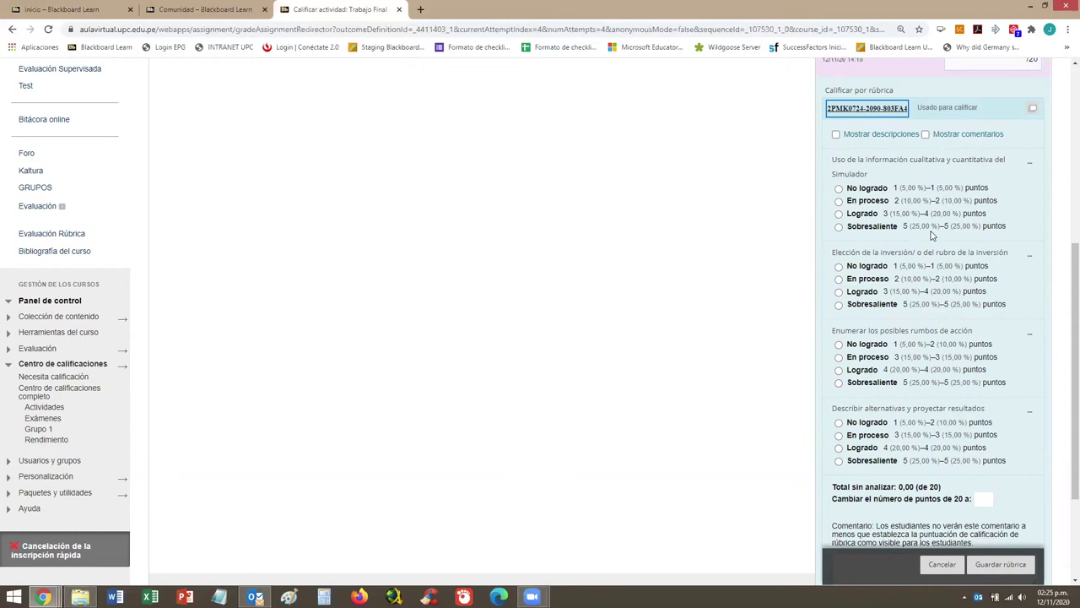
scroll(967, 273, "up", 2)
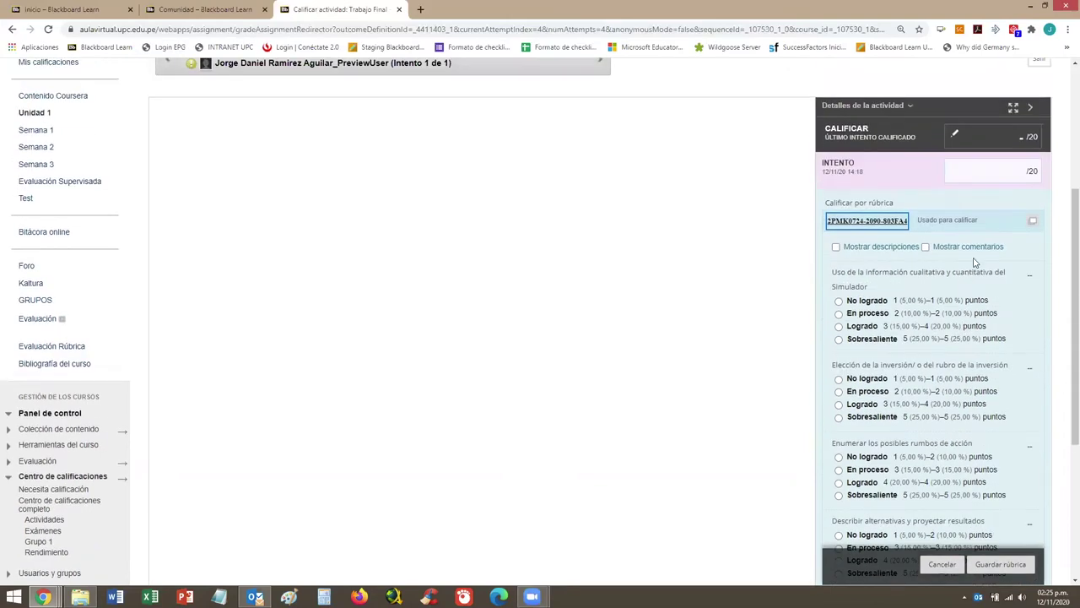
scroll(997, 150, "down", 1)
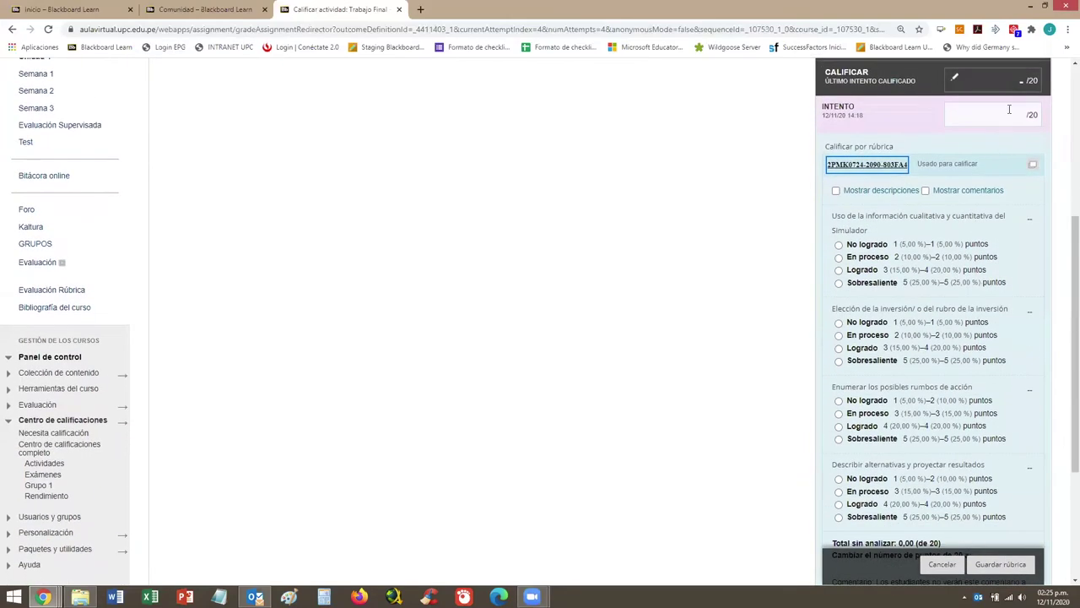
scroll(949, 245, "down", 1)
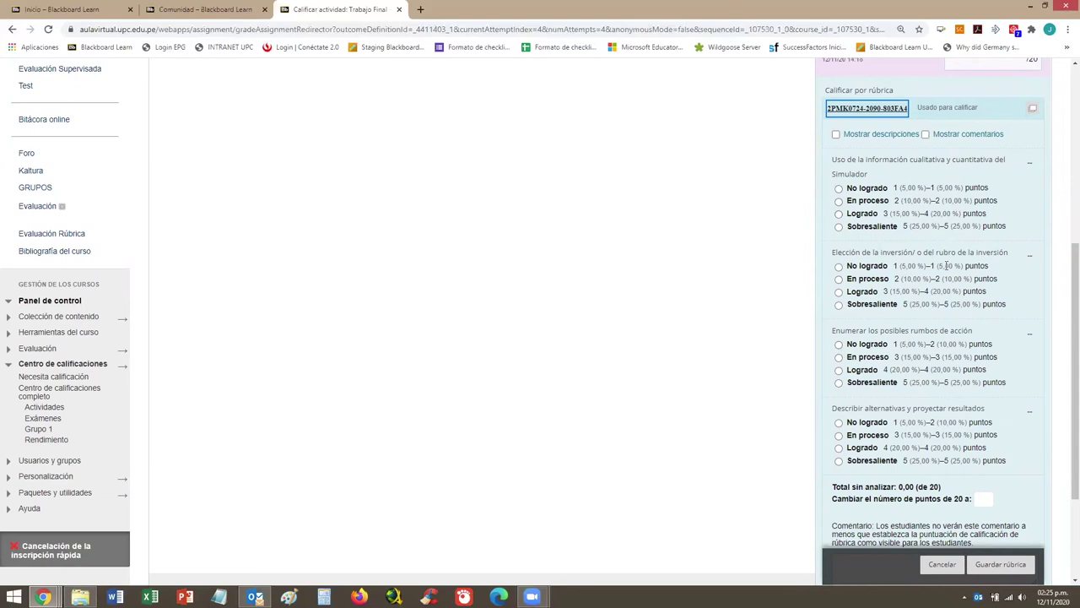
scroll(952, 263, "down", 1)
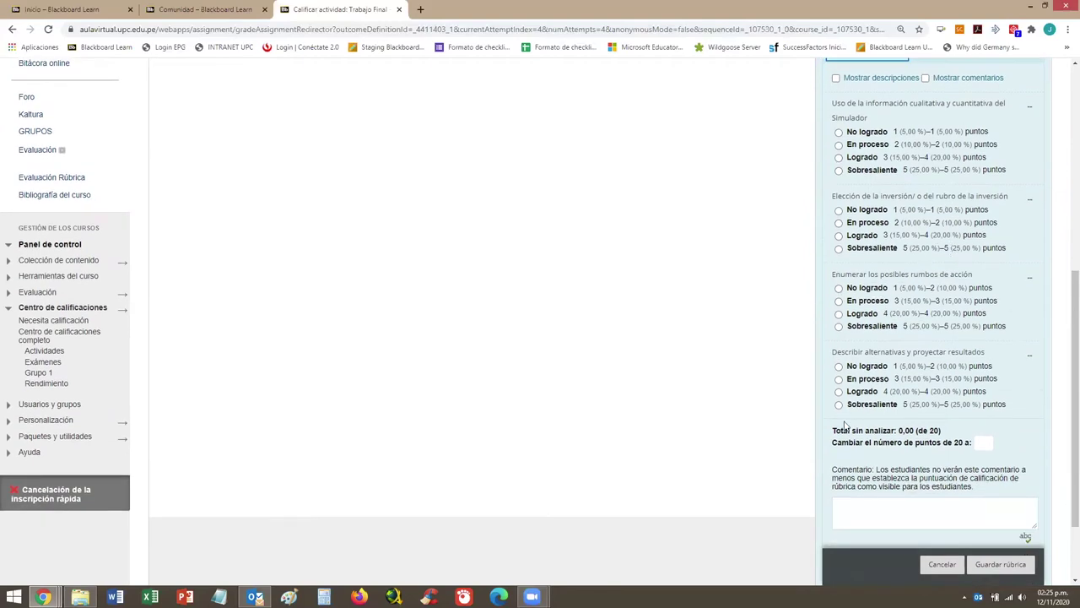
Examine the rubric's raw total and the point ranges of the No logrado and Logrado levels in the first criterion
left_click_drag(835, 429, 962, 435)
left_click(964, 434)
left_click_drag(903, 130, 966, 130)
left_click(893, 131)
left_click_drag(895, 131, 951, 131)
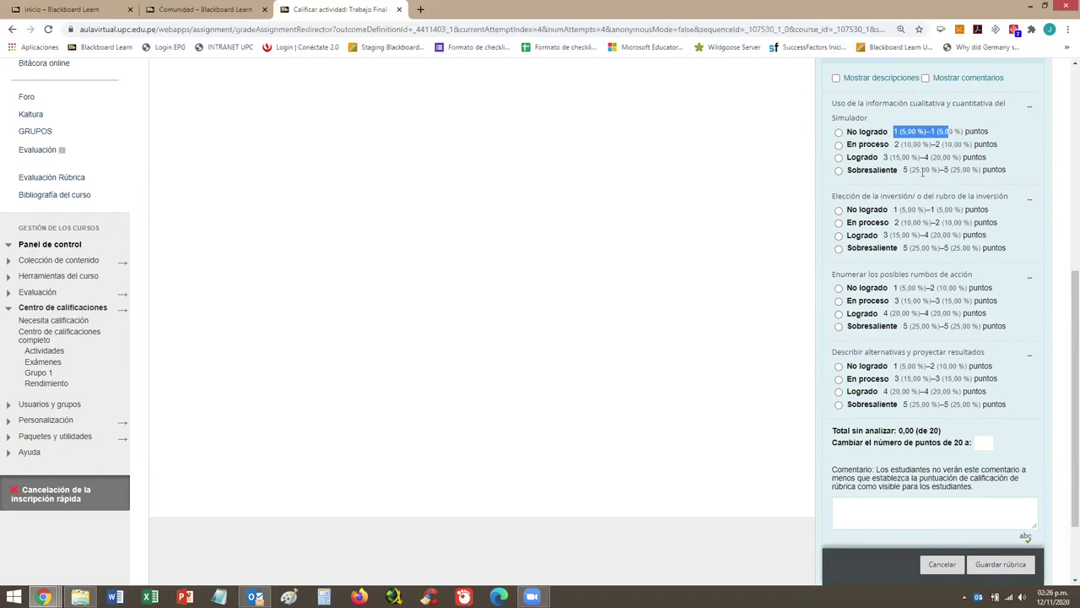
left_click_drag(882, 157, 954, 157)
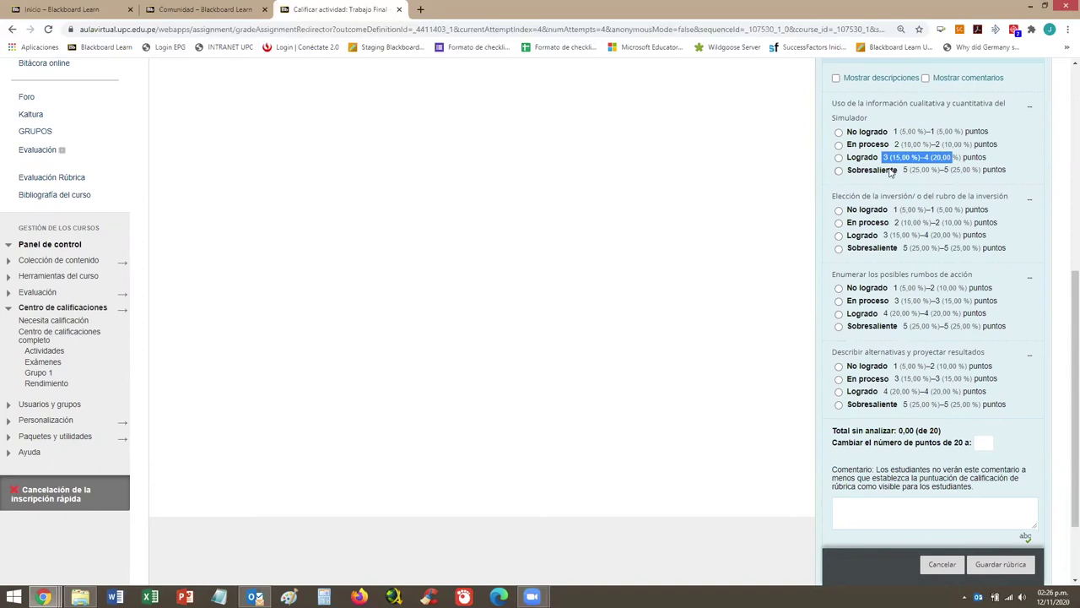
Rate the first criterion, on using the simulator's qualitative and quantitative information, as Logrado with 3,5 (17,50 %) points
left_click(1000, 164)
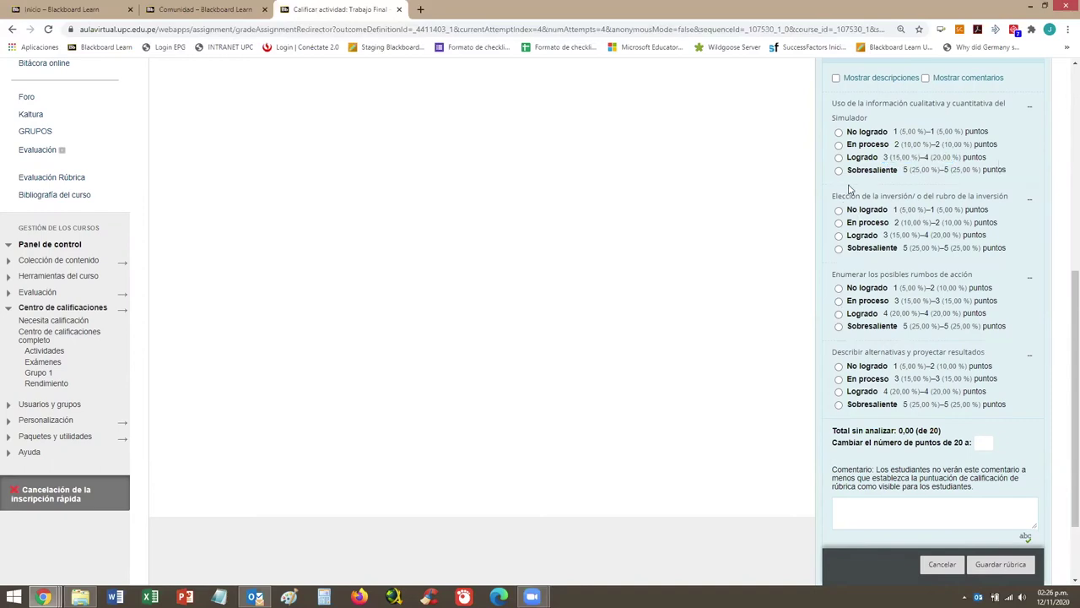
left_click(839, 158)
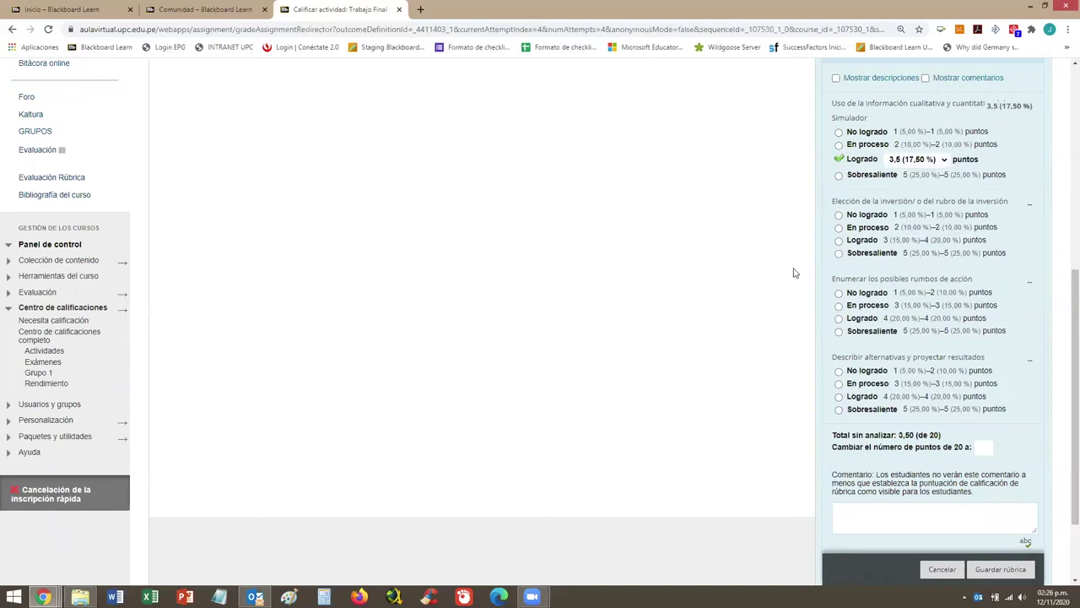
left_click(944, 160)
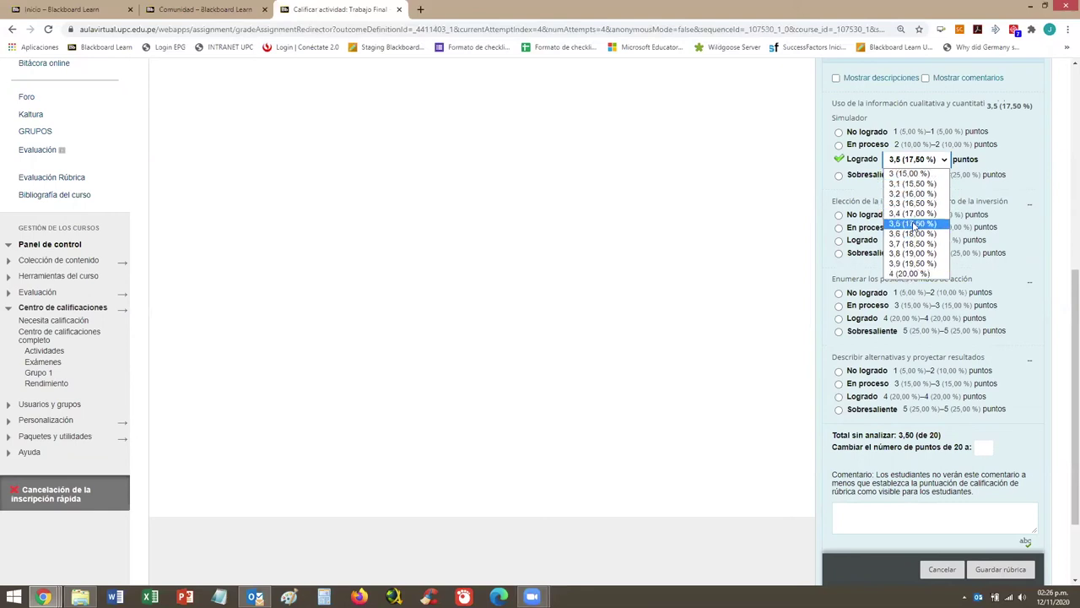
left_click(915, 225)
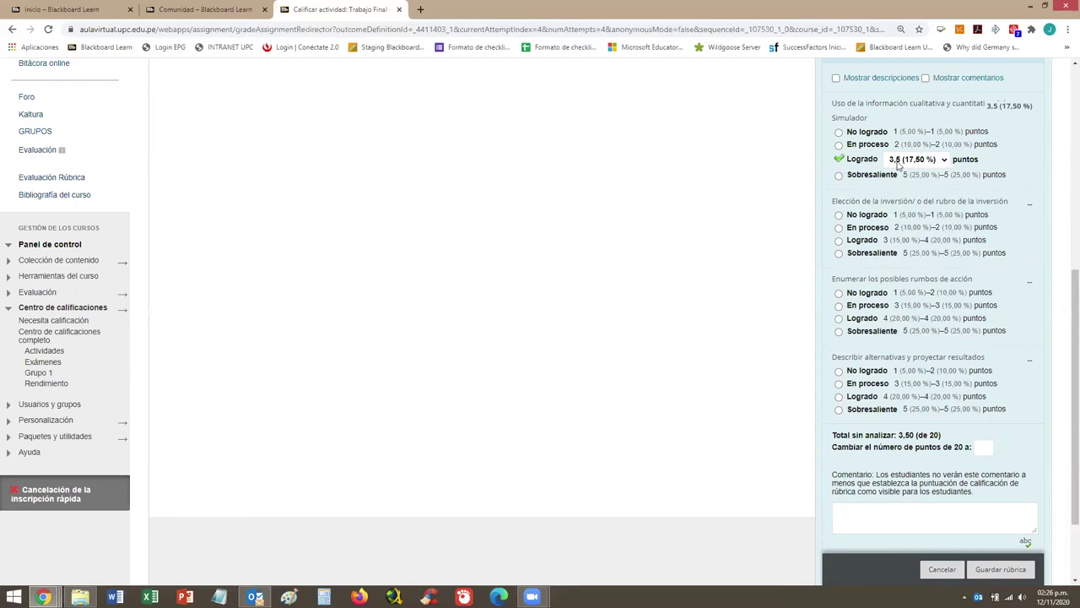
left_click_drag(837, 435, 952, 437)
left_click(903, 434)
left_click(952, 438)
Rate the investment choice criterion En proceso with 2 points, and the courses of action and alternatives criteria Logrado with 4 points each
left_click(839, 228)
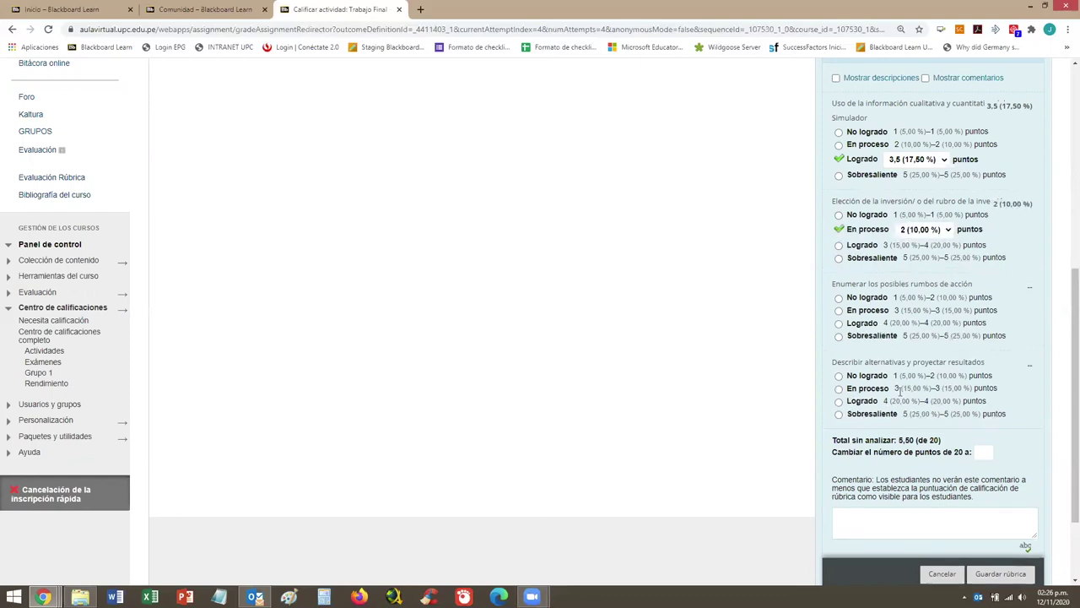
triple_click(919, 438)
left_click(838, 323)
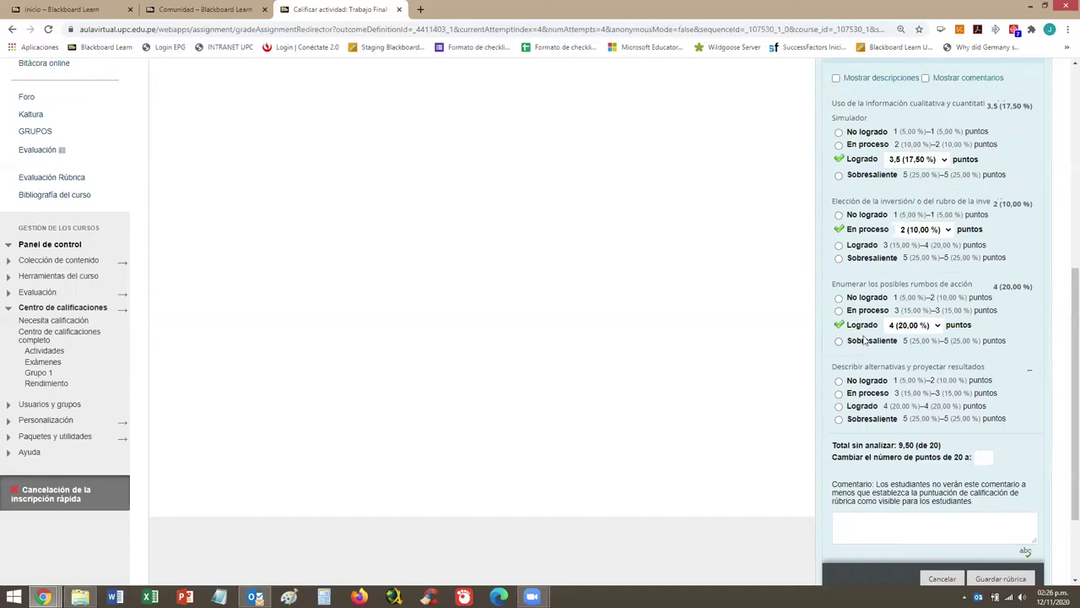
scroll(862, 344, "down", 1)
left_click(839, 352)
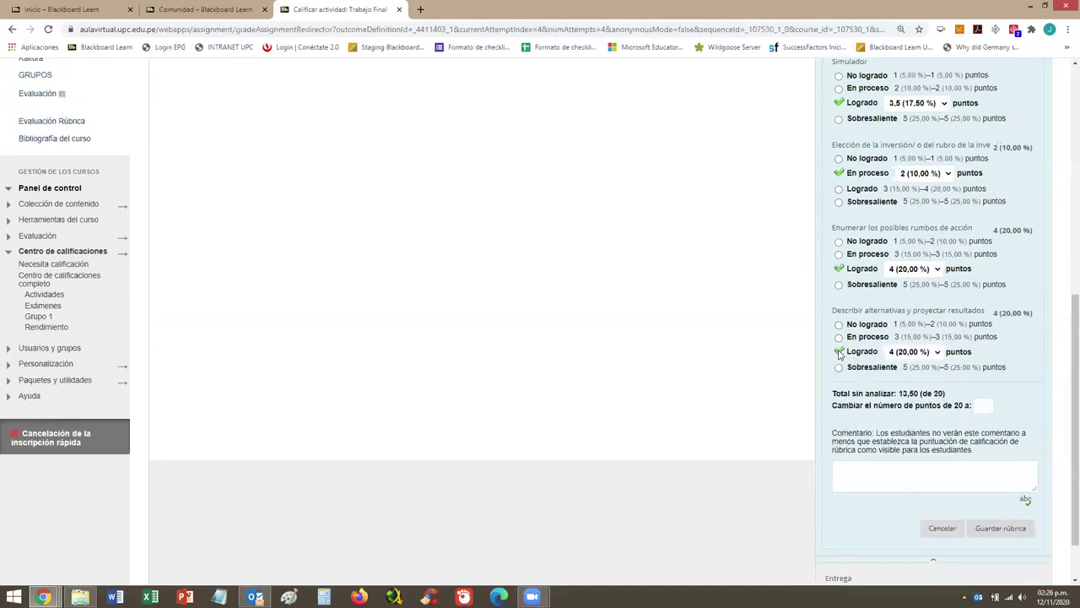
Review the selected levels and the raw total of the rubric, and save the rubric evaluation
scroll(1012, 371, "up", 1)
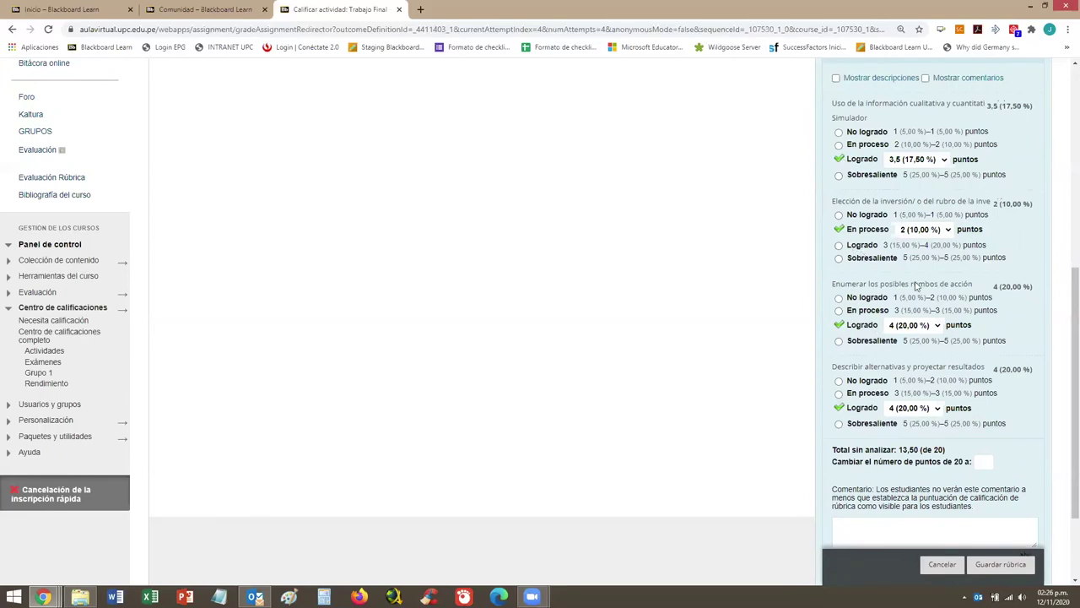
scroll(1066, 321, "down", 2)
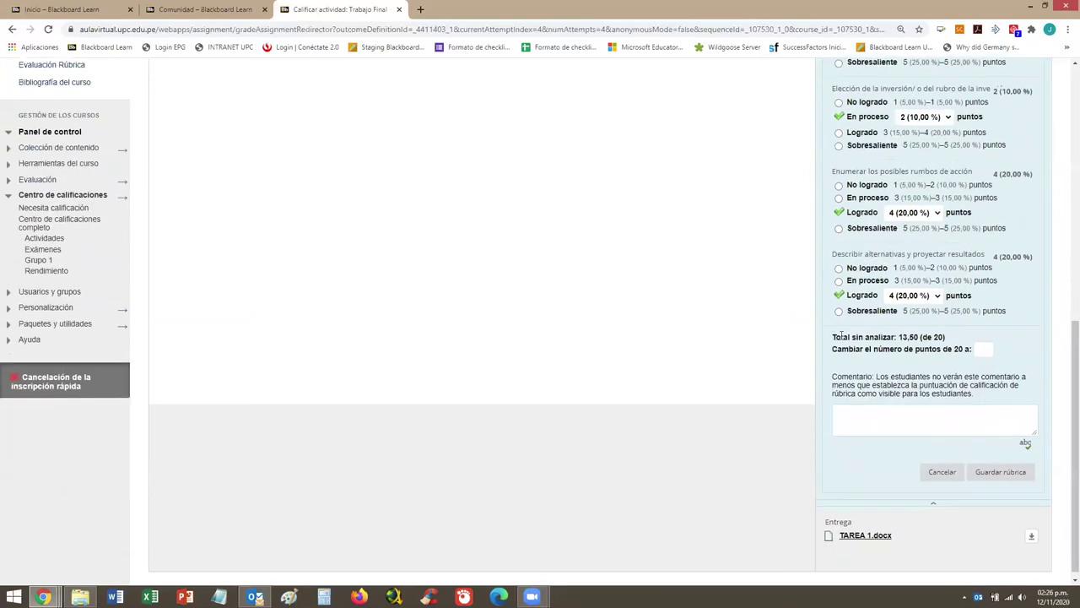
left_click_drag(841, 336, 957, 340)
left_click(956, 339)
scroll(969, 336, "down", 1)
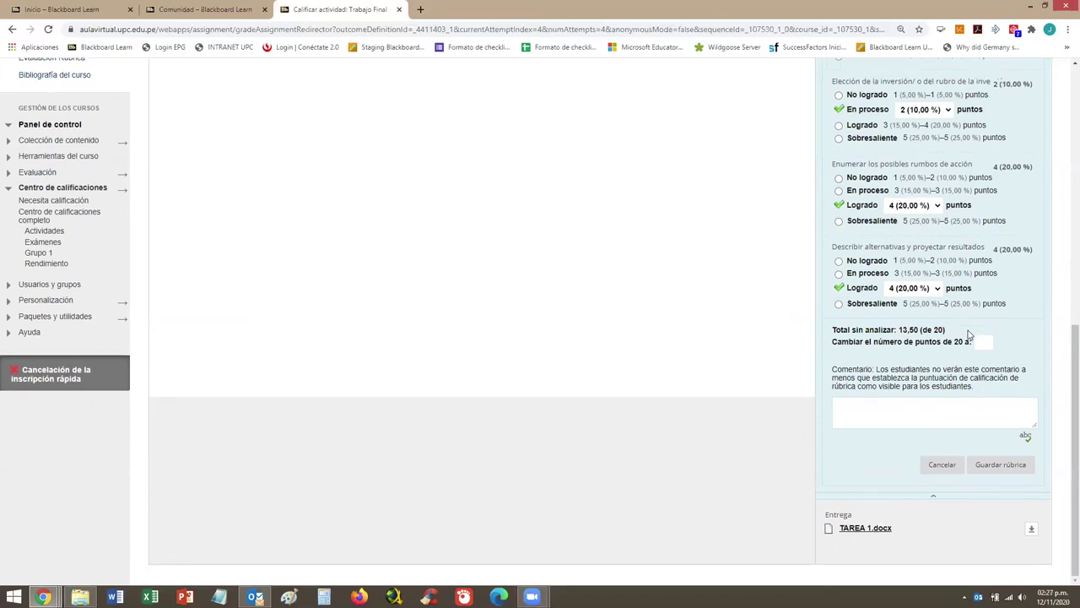
left_click(1001, 471)
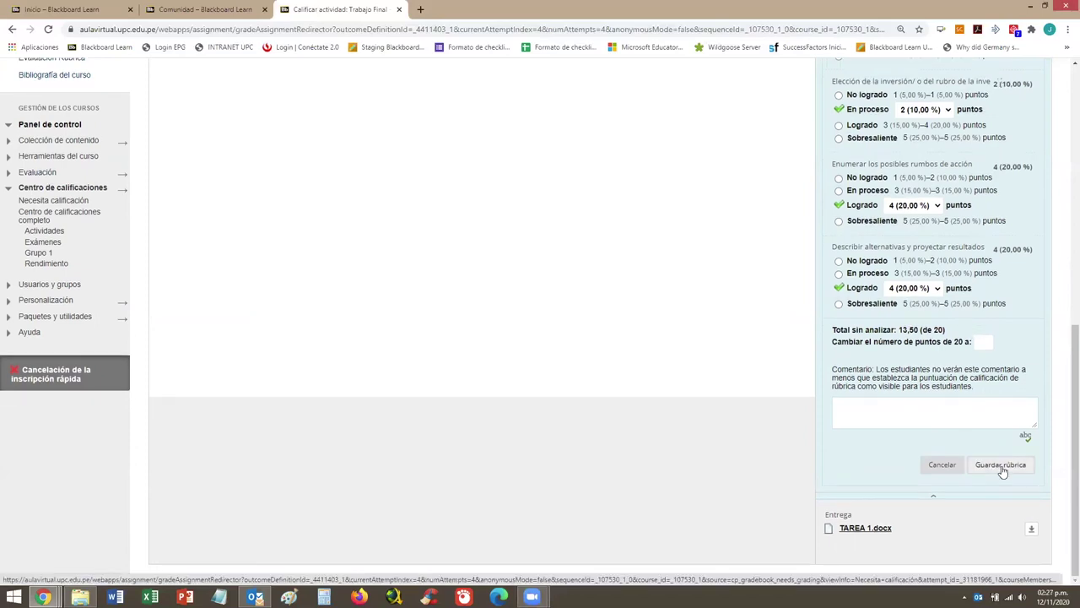
Write a comment to the student in the attempt's feedback and submit the grade
scroll(946, 460, "up", 1)
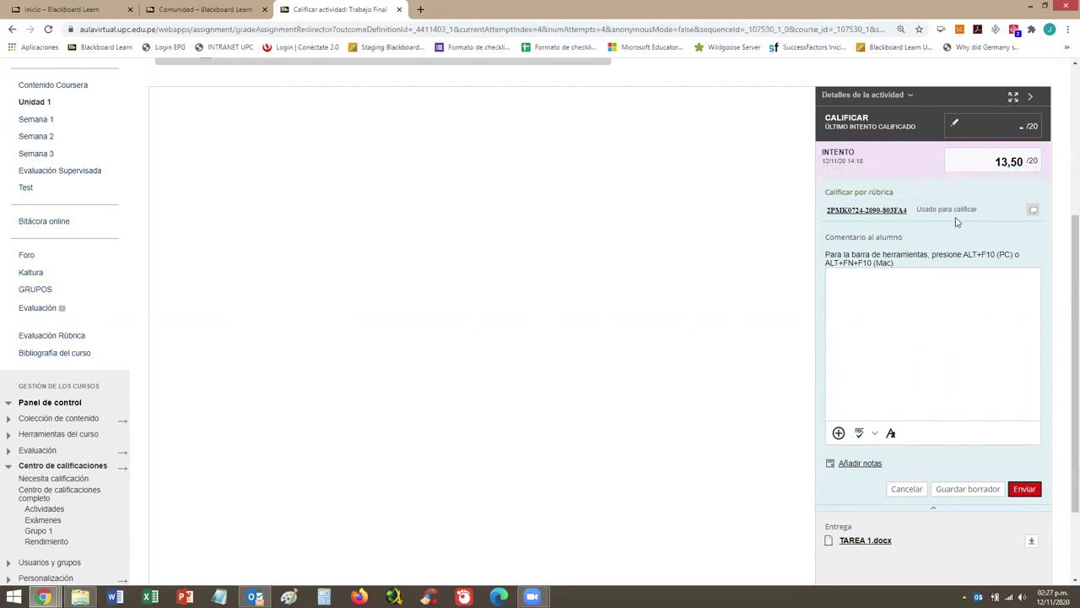
left_click(901, 296)
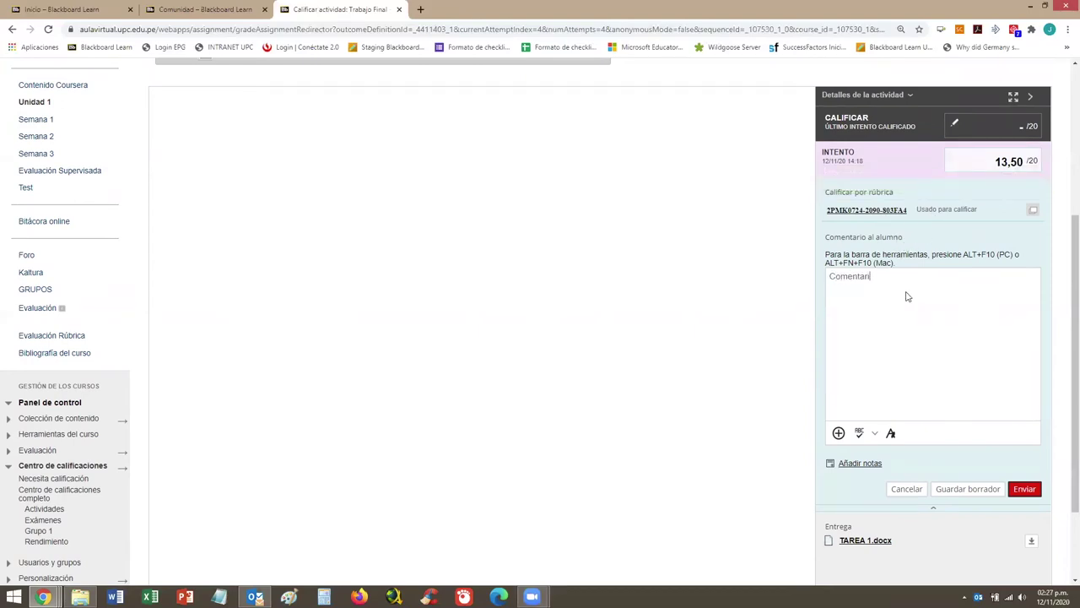
left_click(1023, 492)
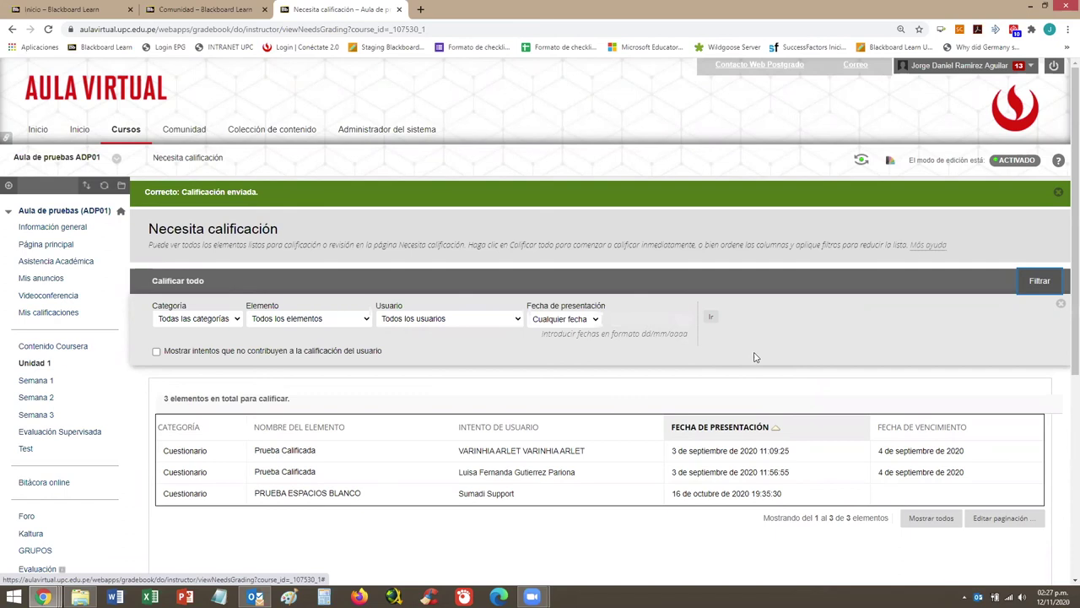
Open the full grade center, select the preview user's row, and look up its grade in the last Trabajo Final column
scroll(737, 355, "down", 4)
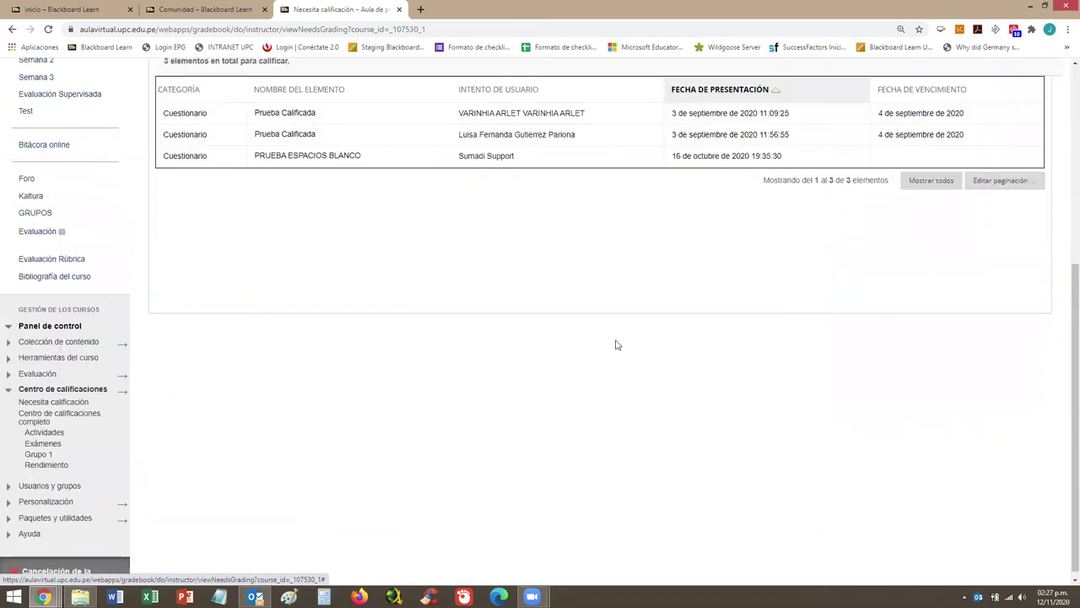
left_click(55, 417)
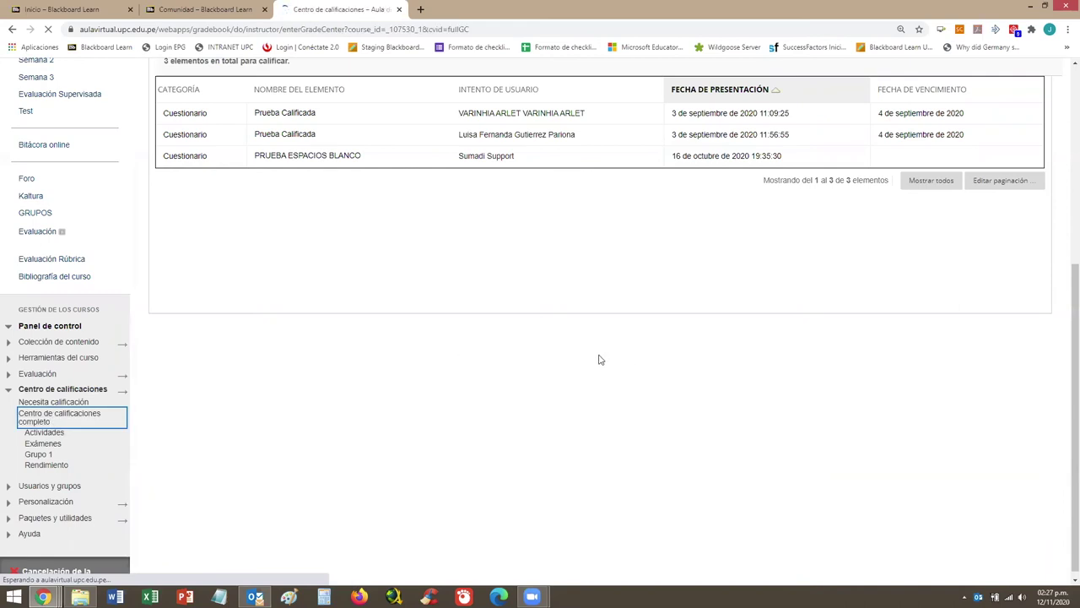
scroll(598, 358, "down", 2)
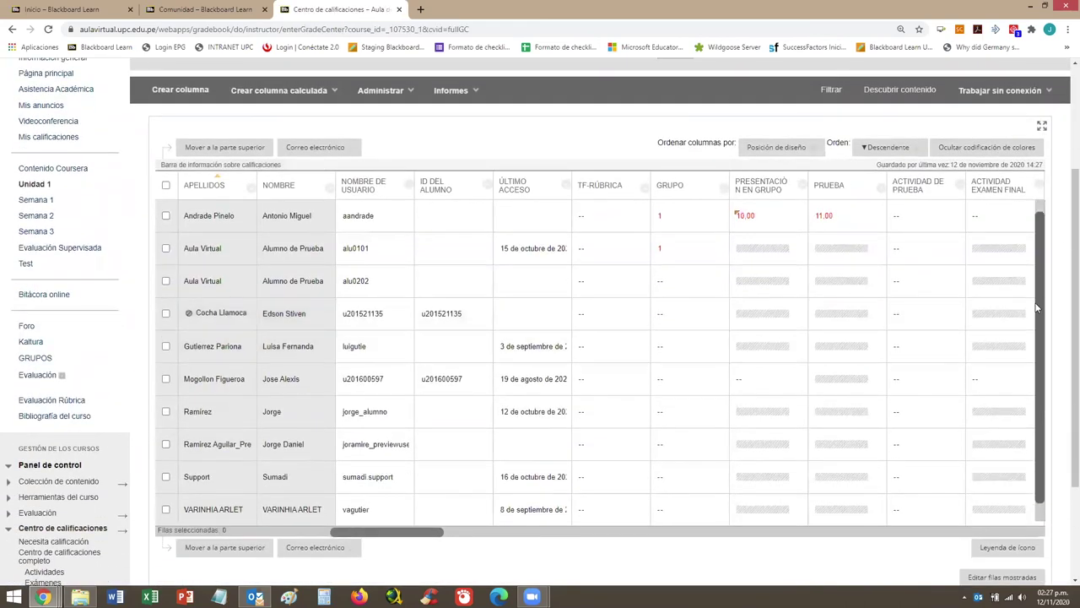
scroll(1035, 349, "down", 1)
left_click(165, 411)
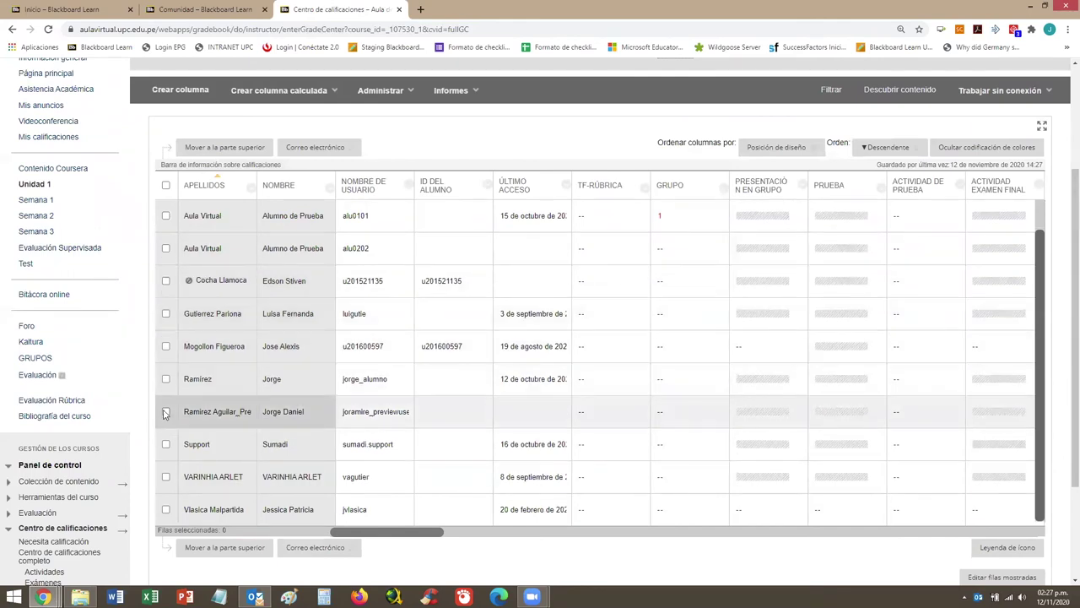
left_click_drag(396, 531, 1025, 537)
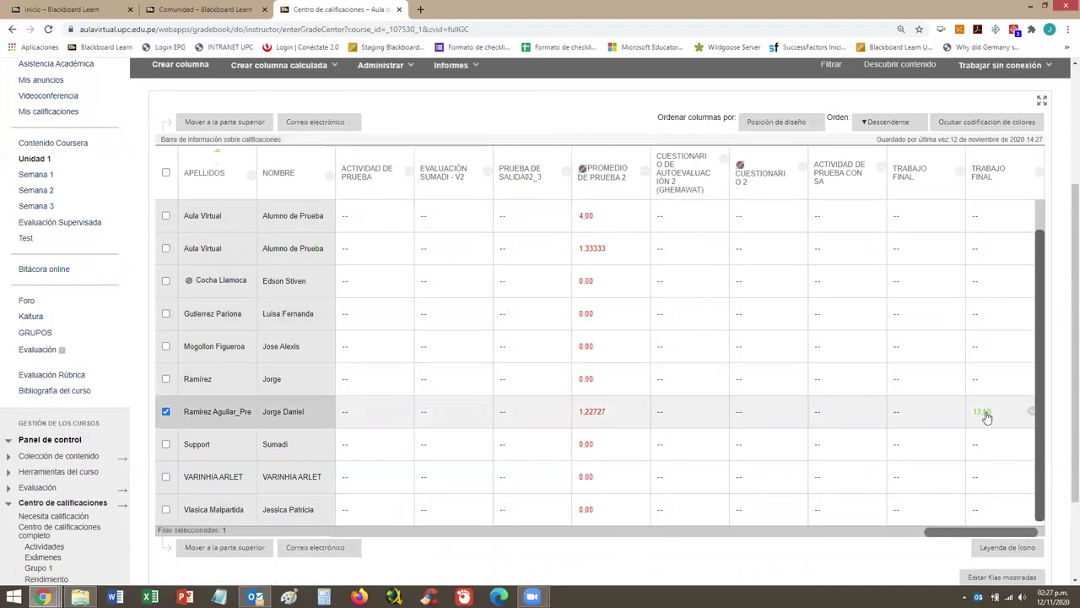
Open the preview user's graded Trabajo Final attempt of 12/11/20 from the grade center and check its grade
left_click(1033, 414)
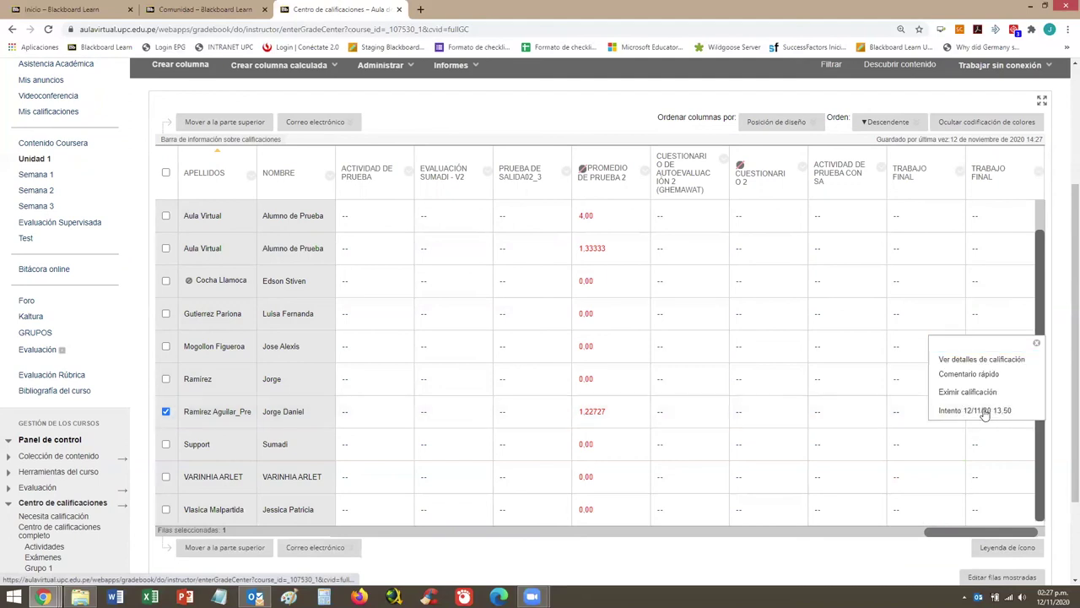
left_click(984, 412)
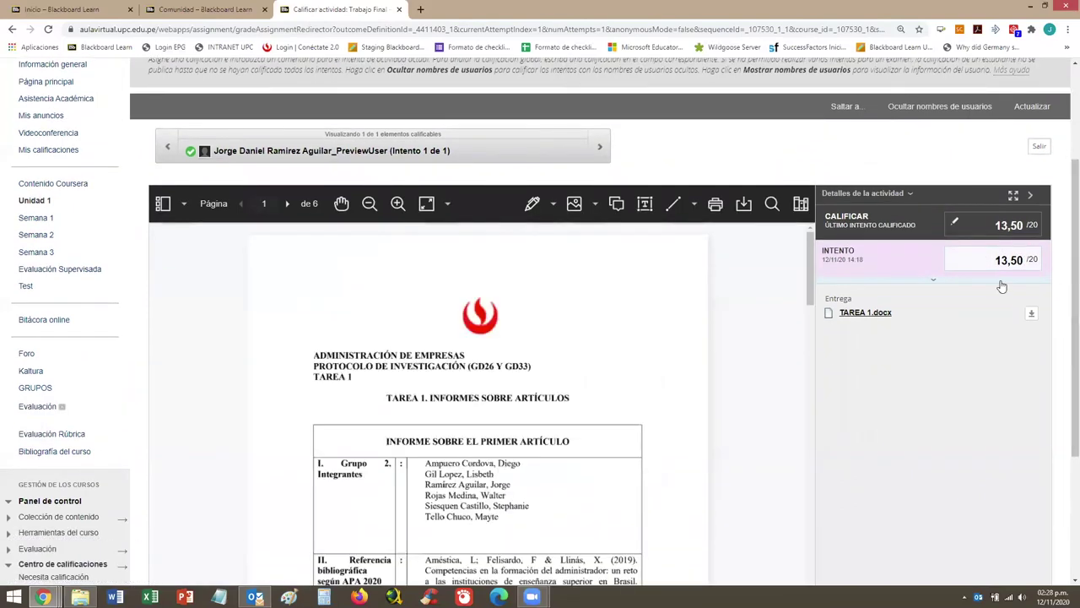
scroll(1065, 270, "down", 1)
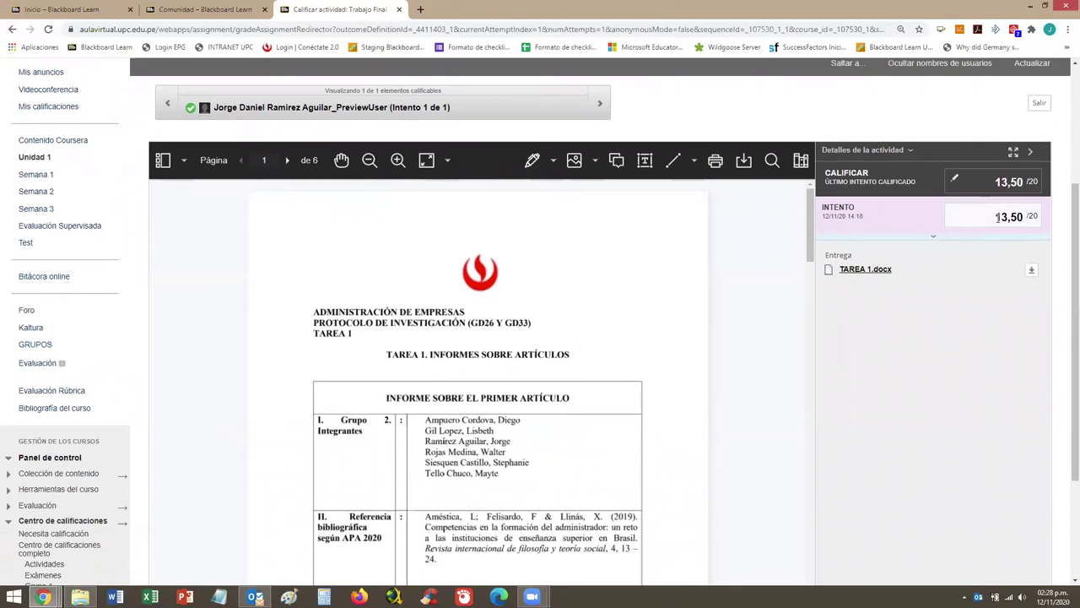